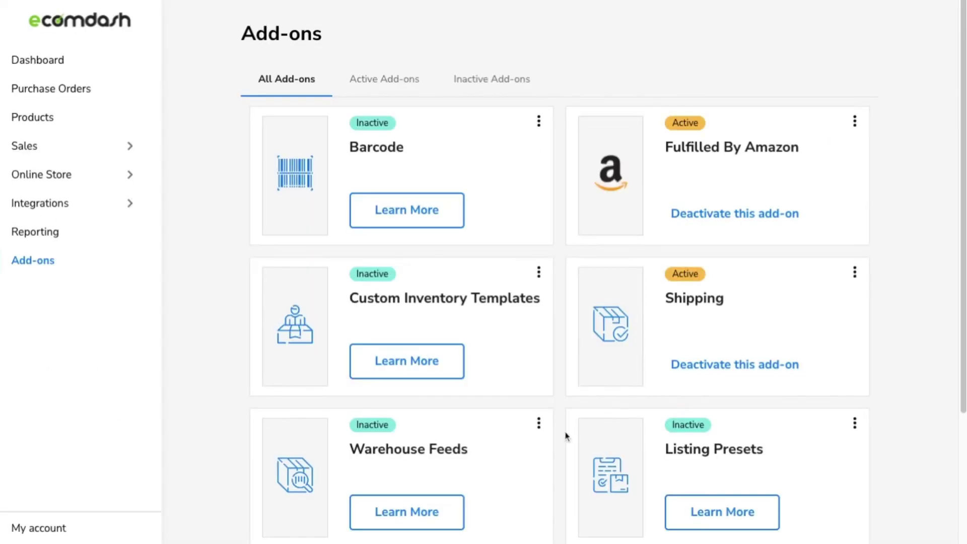
Add and activate the Warehouse Feeds add-on, then go to the Warehouse page.
{"action": "left_click", "coordinate": [539, 424]}
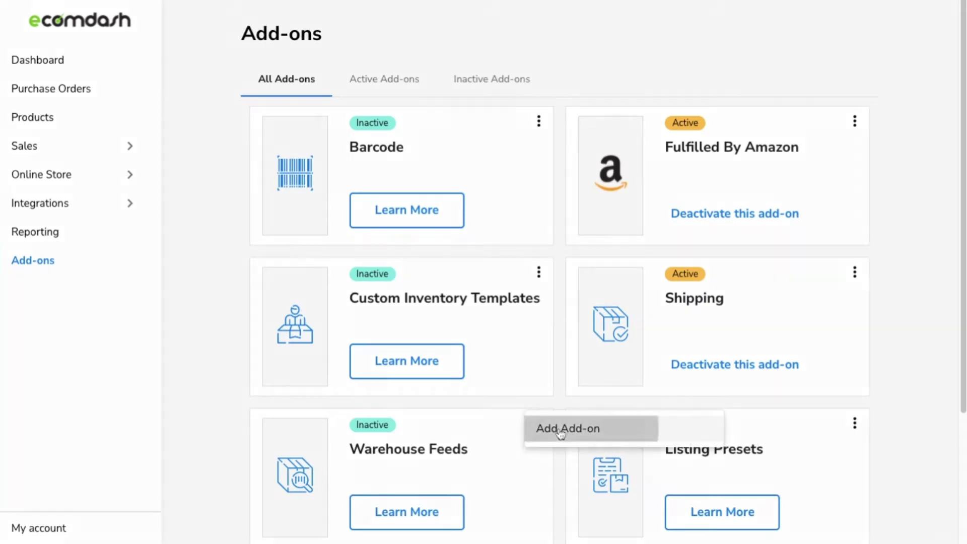
{"action": "left_click", "coordinate": [561, 433]}
{"action": "left_click", "coordinate": [655, 489]}
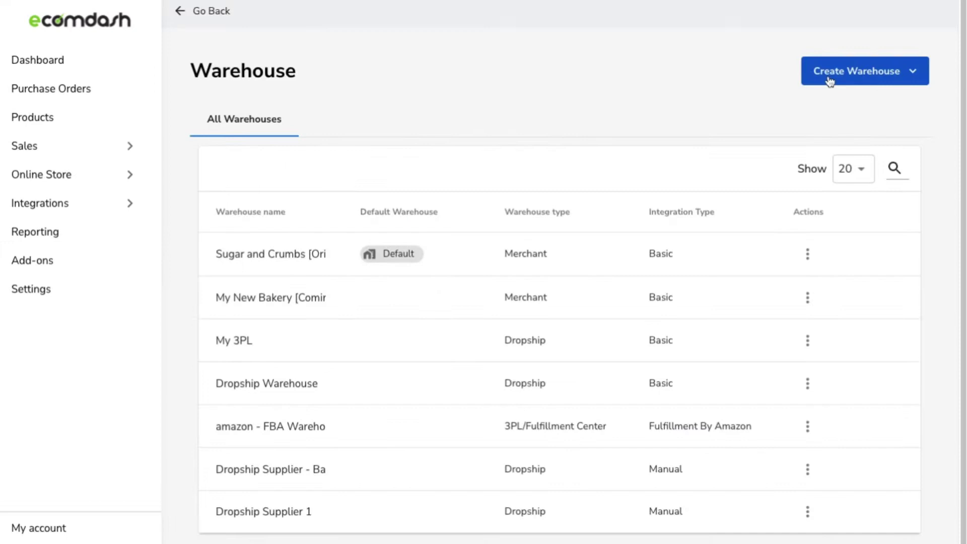
Create an integrated warehouse named 'New Warehouse' that is not added to all products, and continue.
{"action": "left_click", "coordinate": [826, 80]}
{"action": "left_click", "coordinate": [844, 138]}
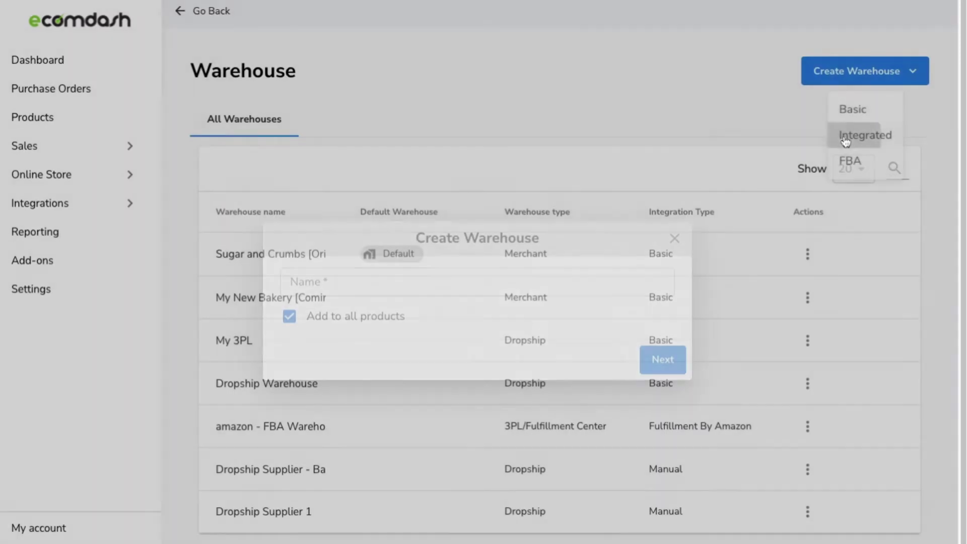
{"action": "left_click", "coordinate": [289, 316]}
{"action": "left_click", "coordinate": [304, 291]}
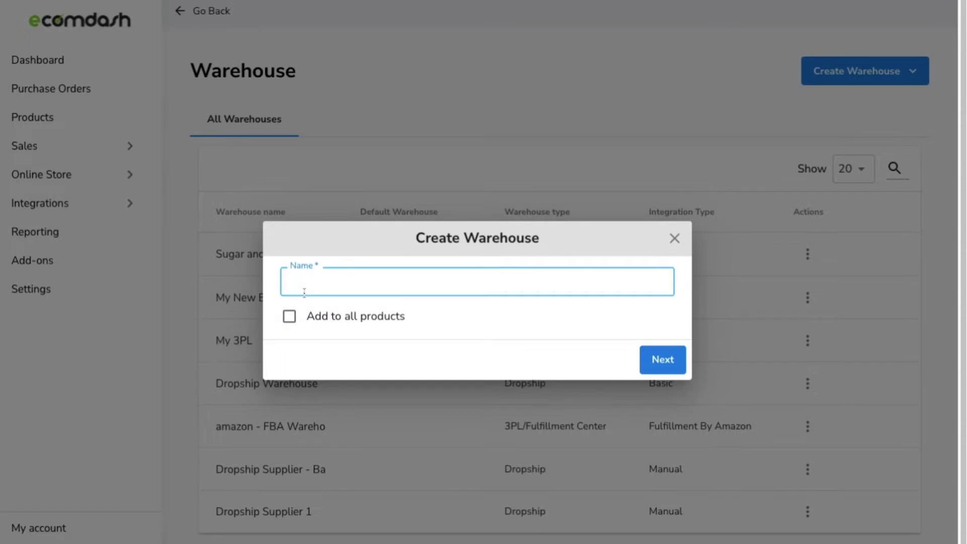
{"action": "type", "text": "n"}
{"action": "key", "text": "BackSpace"}
{"action": "type", "text": "New Warehouse"}
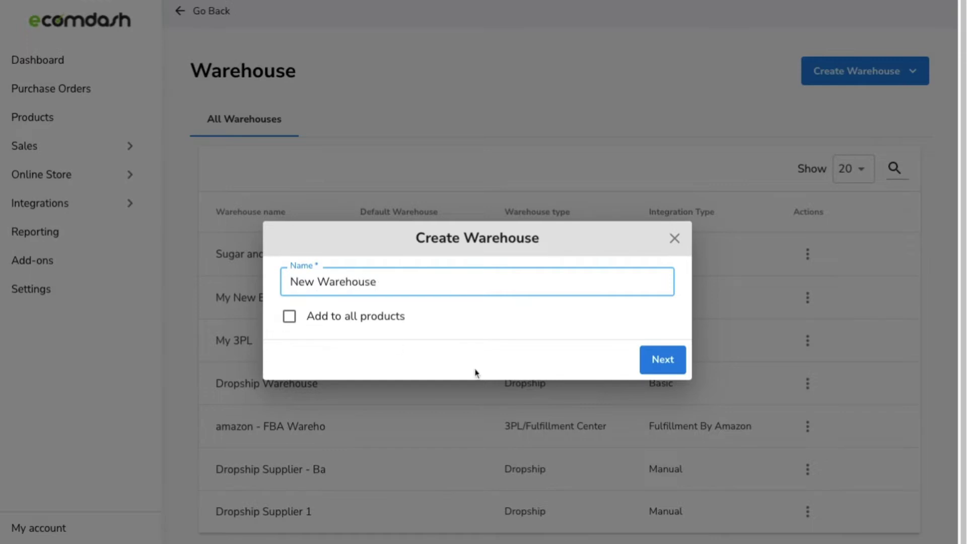
{"action": "left_click", "coordinate": [664, 360]}
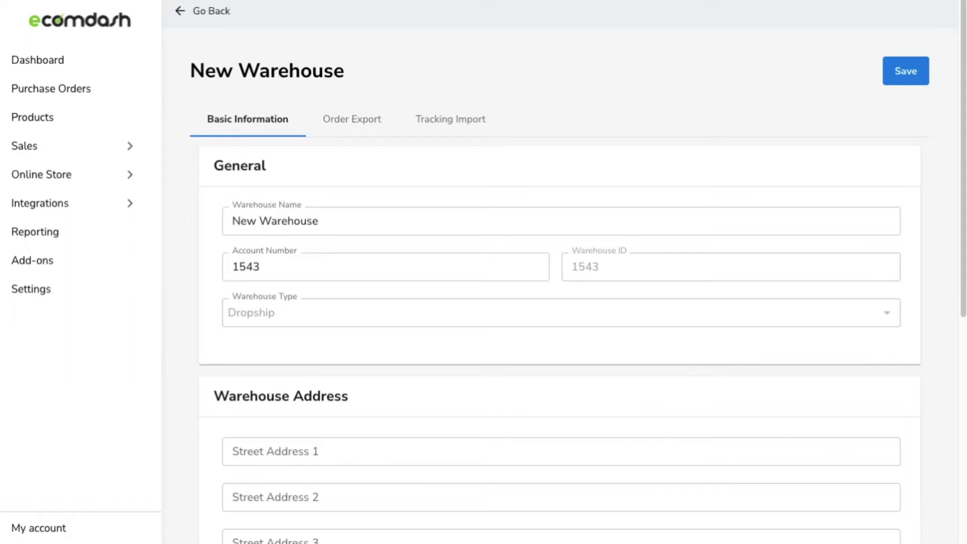
Set the order export integration type to Email and enter the recipient e-mail address.
{"action": "left_click", "coordinate": [354, 130]}
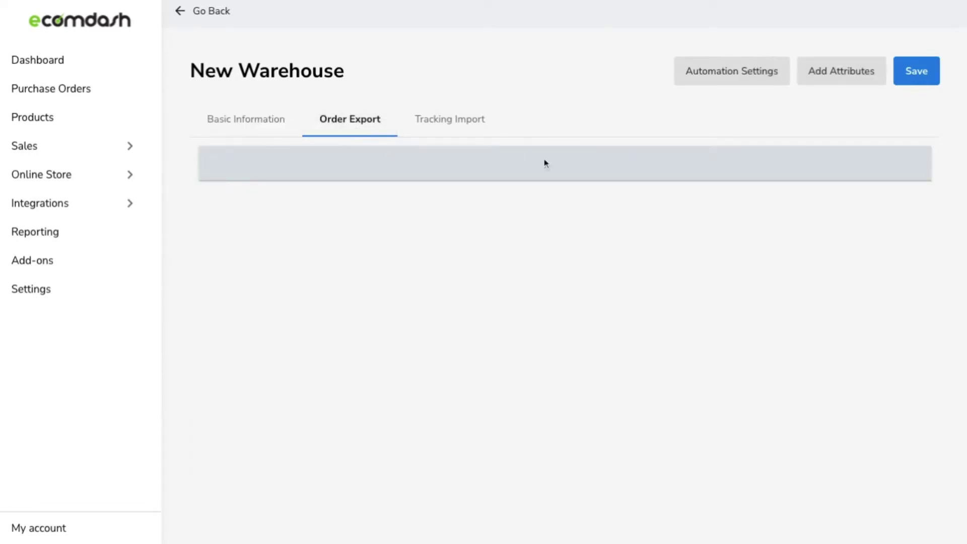
{"action": "left_click", "coordinate": [700, 81]}
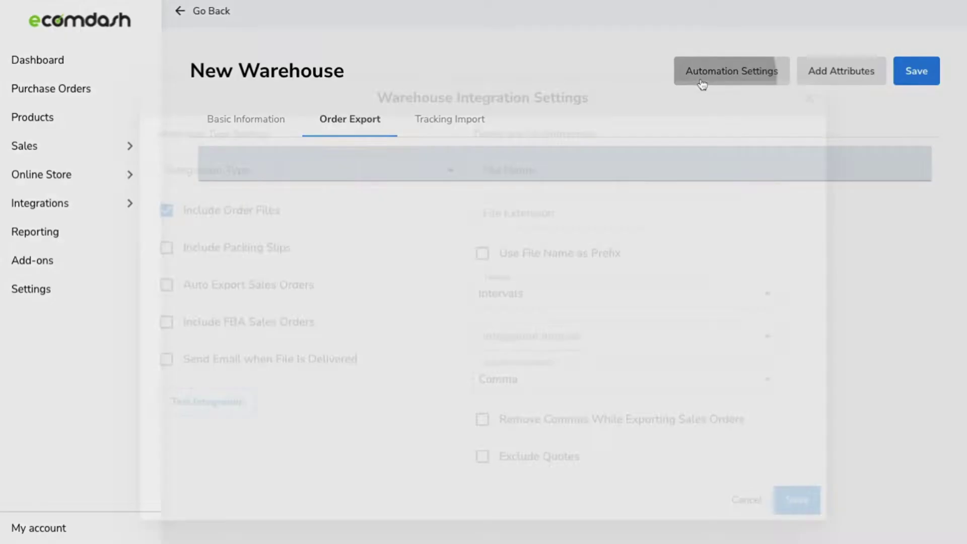
{"action": "left_click", "coordinate": [395, 177]}
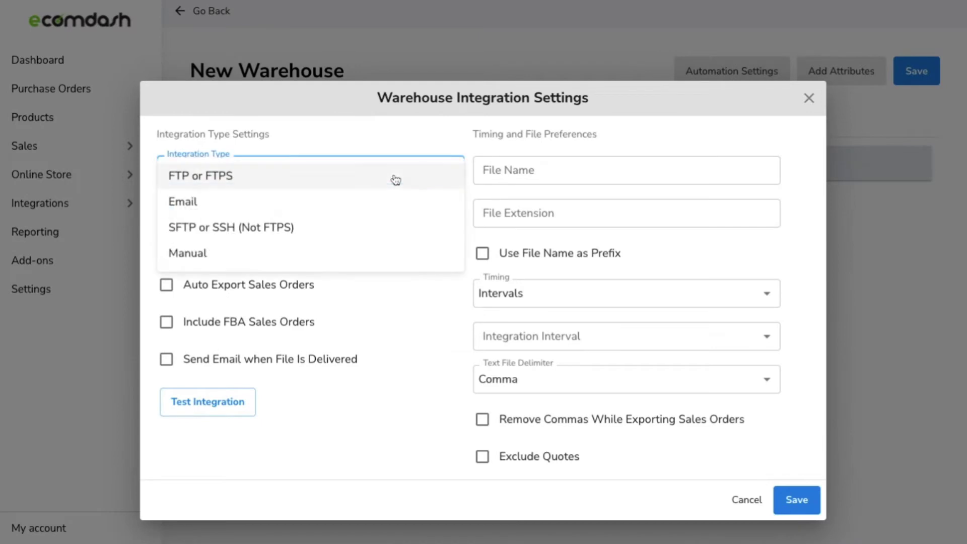
{"action": "left_click", "coordinate": [388, 205]}
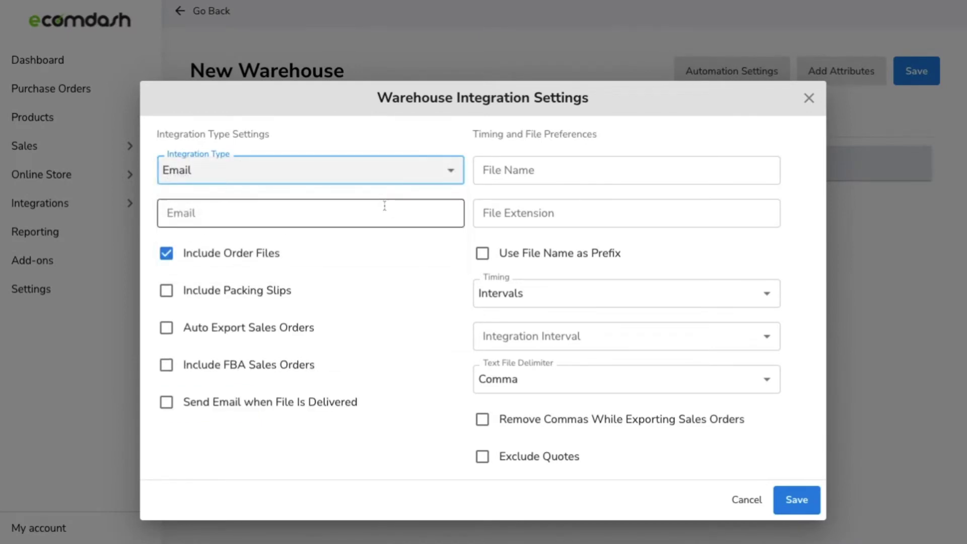
{"action": "left_click", "coordinate": [335, 212]}
{"action": "type", "text": "m"}
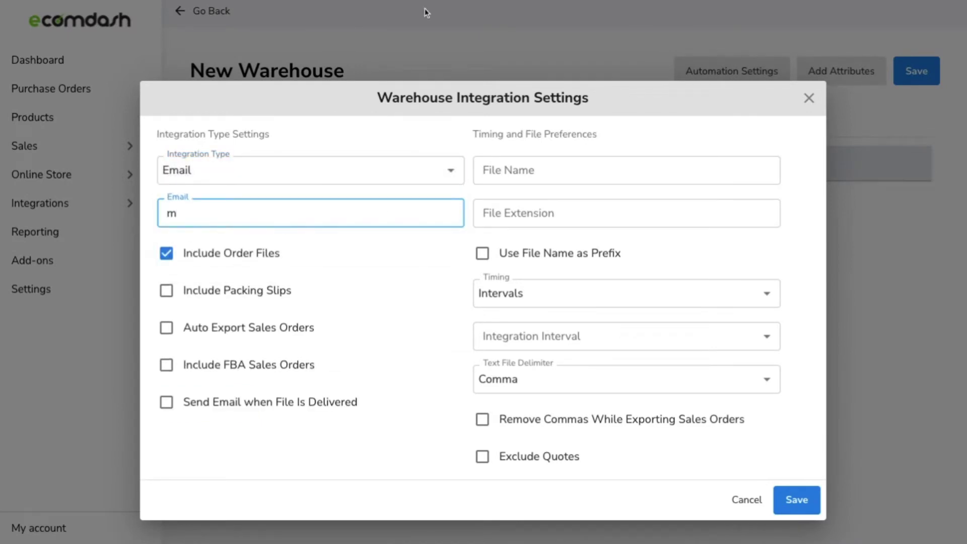
{"action": "type", "text": "yemail@"}
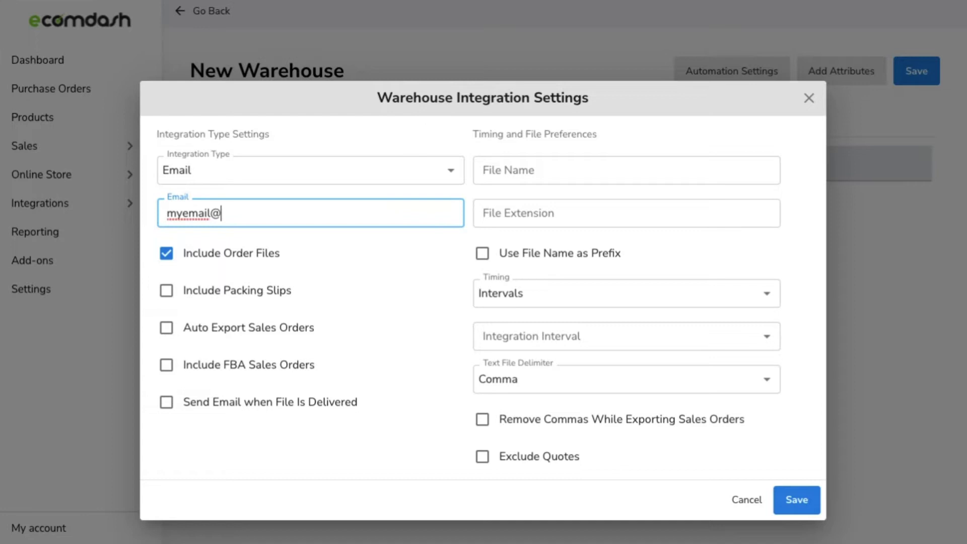
{"action": "type", "text": "email.com"}
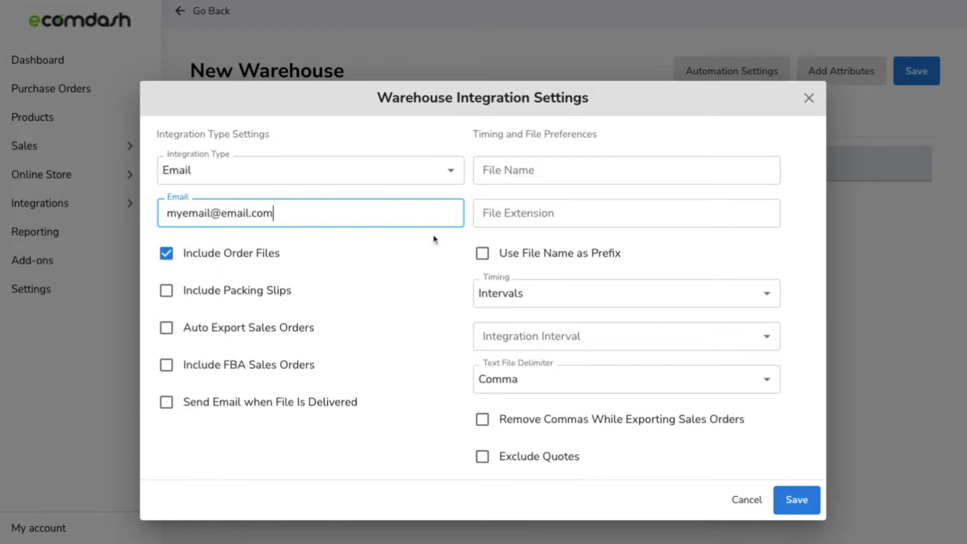
{"action": "left_click", "coordinate": [426, 268]}
Schedule order exports at Specific Time(s), picking 05:00 AM.
{"action": "left_click", "coordinate": [535, 168]}
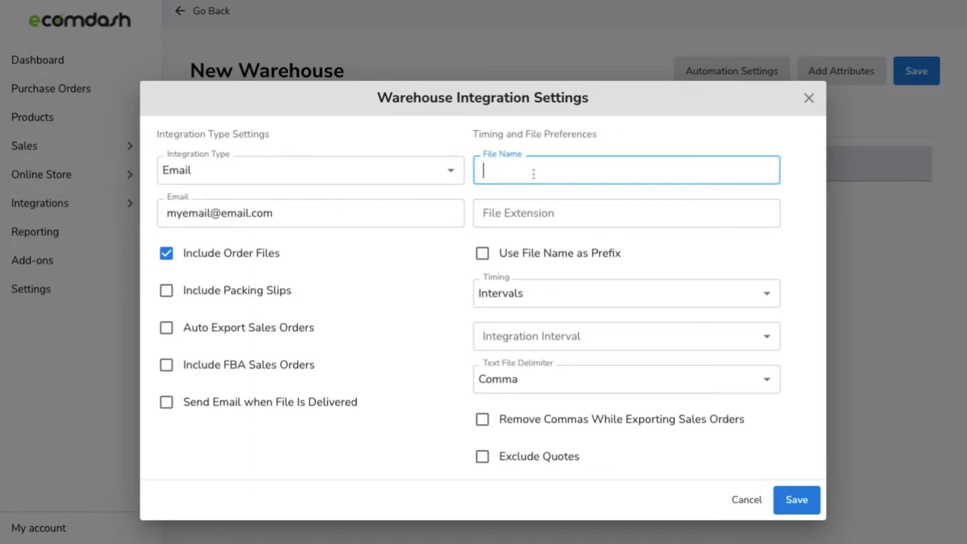
{"action": "left_click", "coordinate": [531, 212]}
{"action": "left_click", "coordinate": [519, 293]}
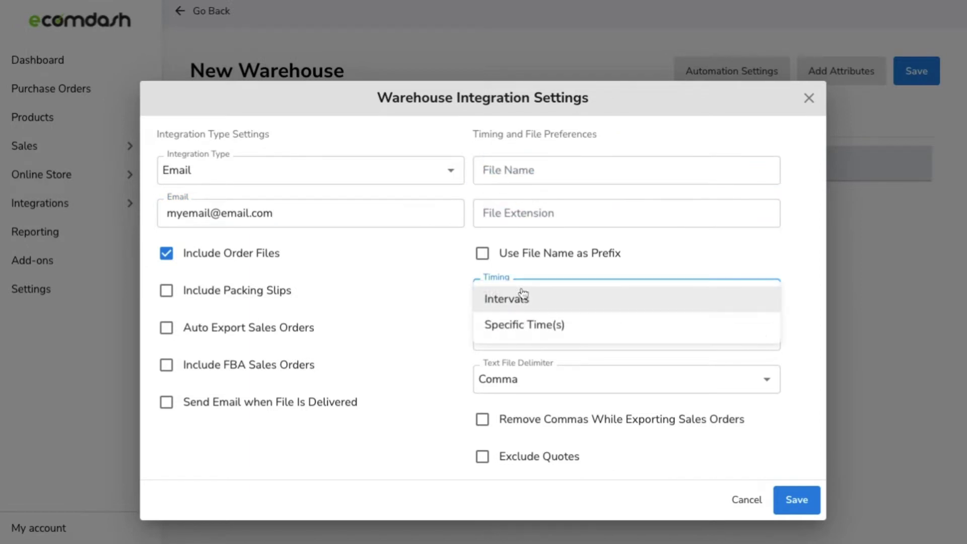
{"action": "left_click", "coordinate": [504, 325]}
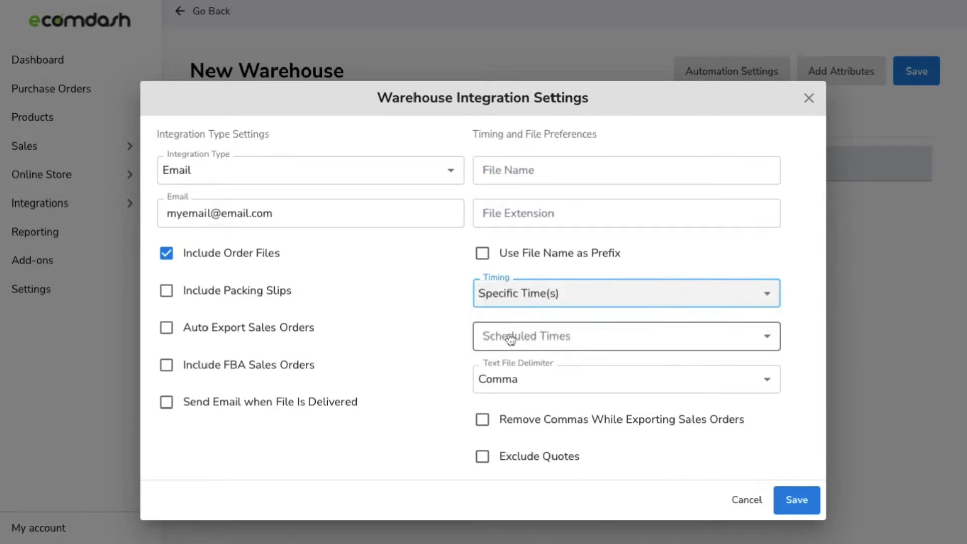
{"action": "left_click", "coordinate": [510, 338]}
{"action": "left_click", "coordinate": [511, 339]}
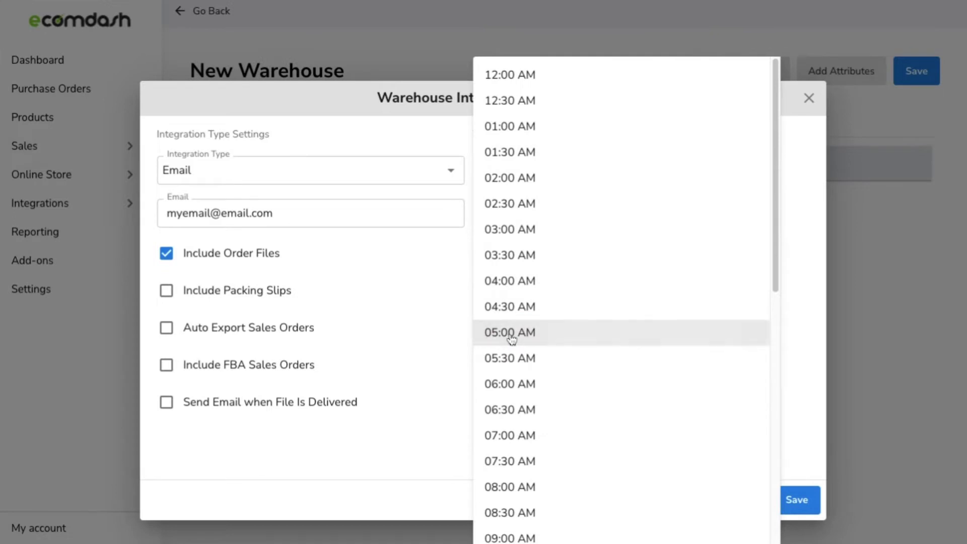
{"action": "left_click", "coordinate": [466, 329]}
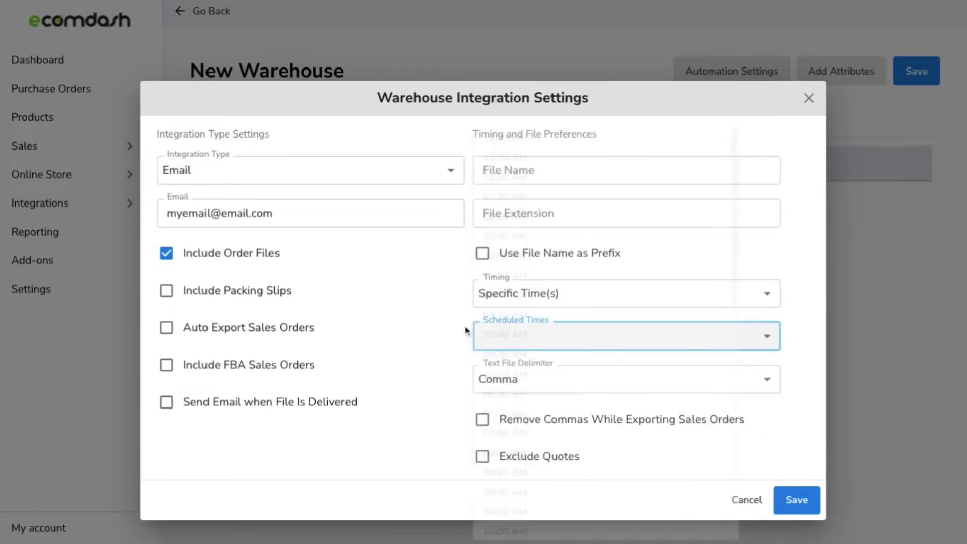
Switch the order export connection to FTP or FTPS at myftp.com with the FTP username and password.
{"action": "left_click", "coordinate": [356, 172]}
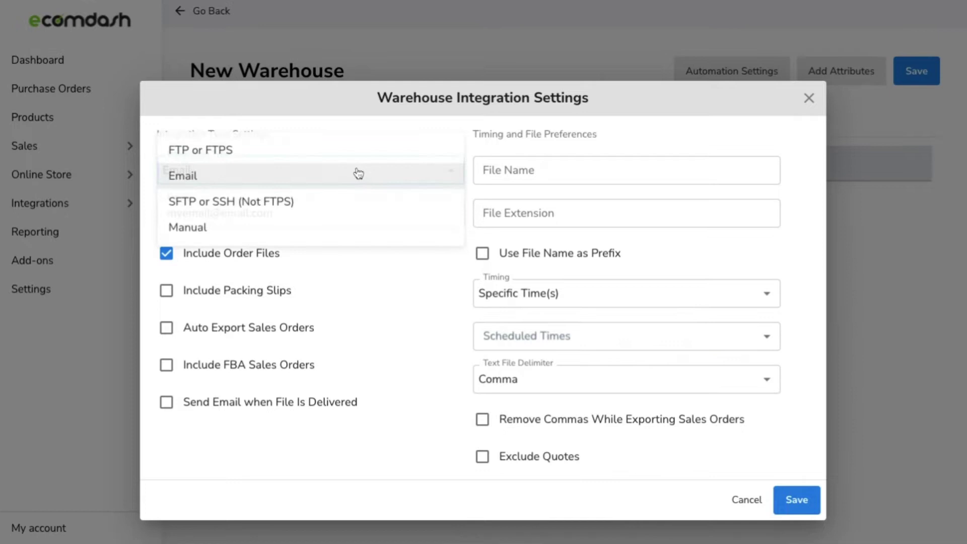
{"action": "left_click", "coordinate": [358, 154]}
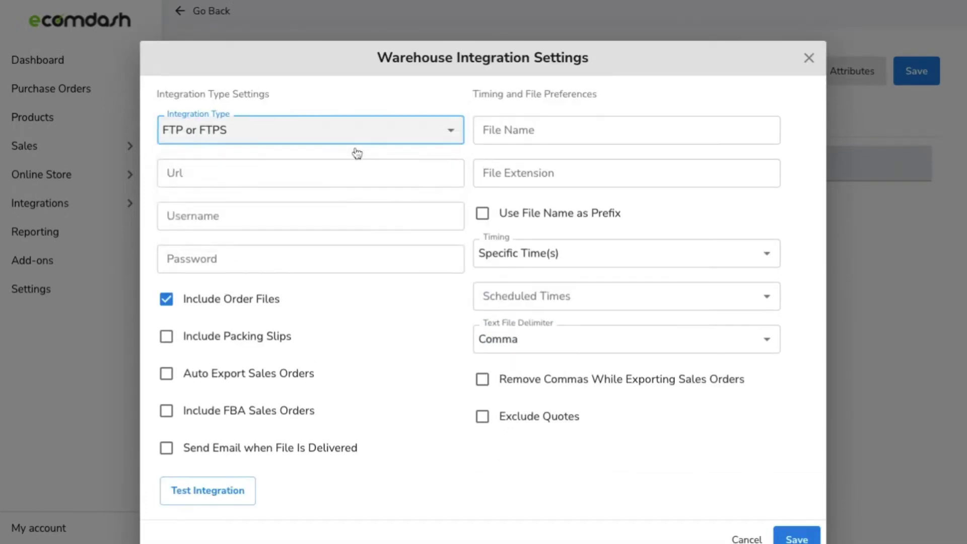
{"action": "left_click", "coordinate": [339, 172]}
{"action": "type", "text": "myft"}
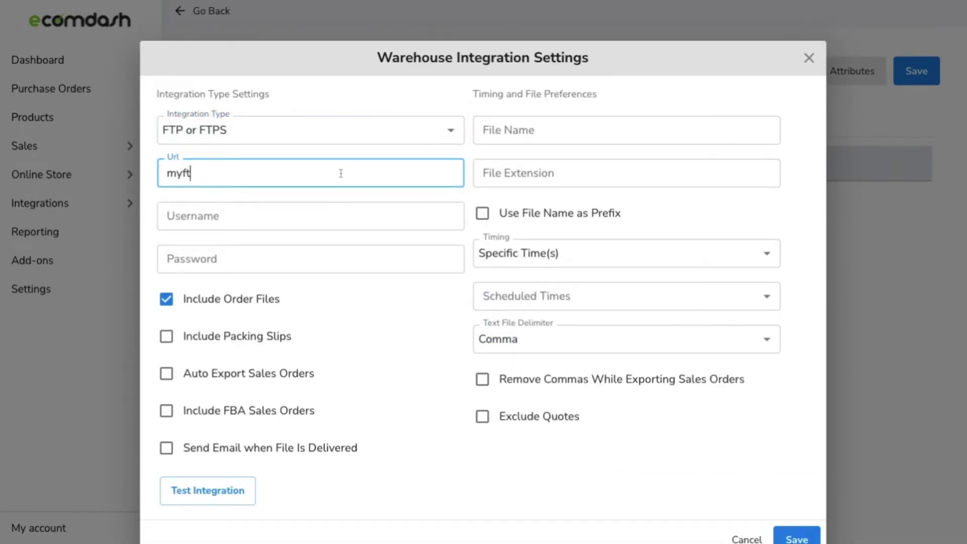
{"action": "type", "text": "p.com"}
{"action": "left_click", "coordinate": [330, 214]}
{"action": "type", "text": "username"}
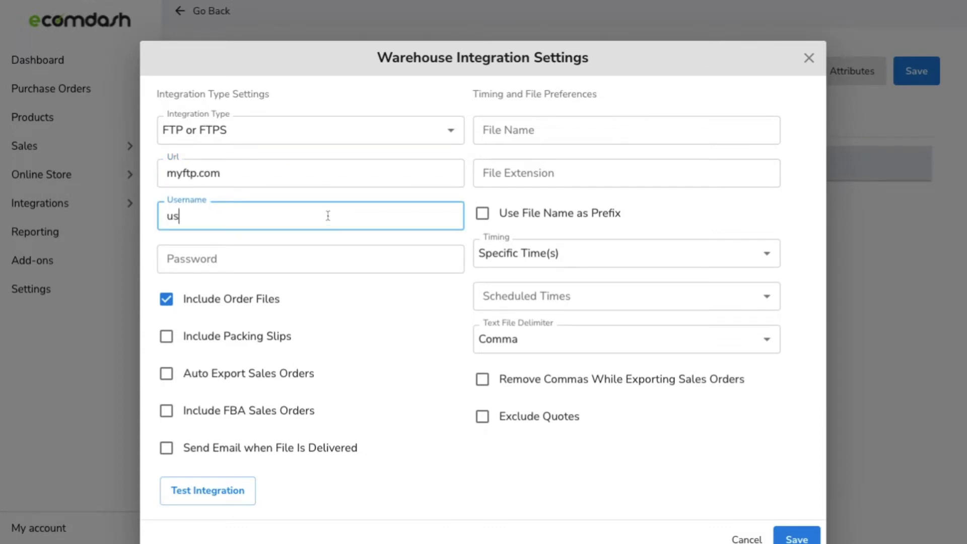
{"action": "left_click", "coordinate": [305, 251]}
{"action": "type", "text": "password"}
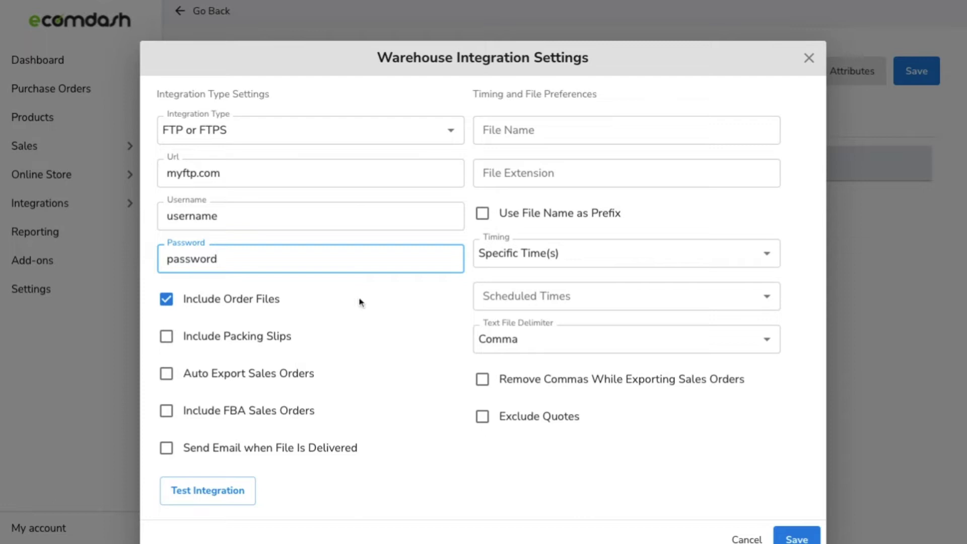
{"action": "left_click", "coordinate": [369, 312]}
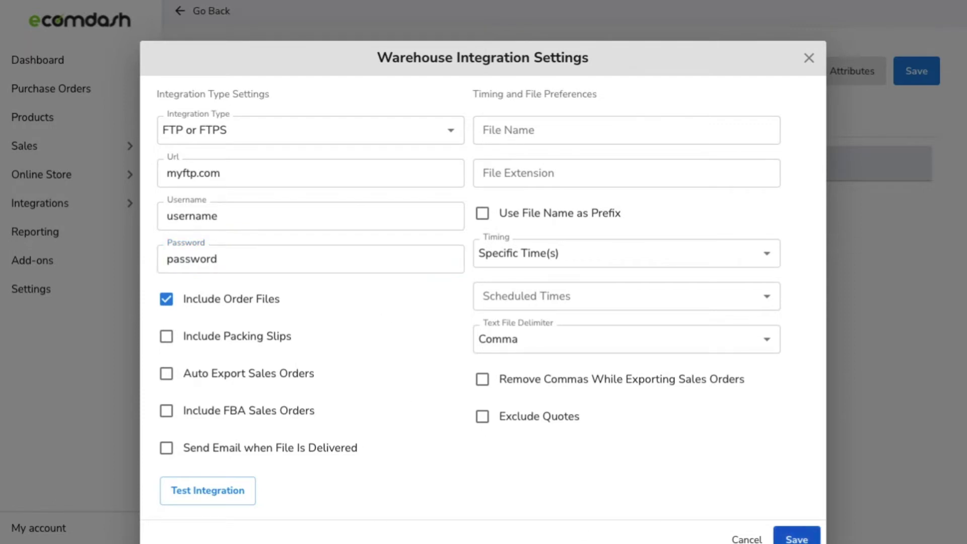
Save the connection settings and add Product SKU, Child SKU and Warehouse SKU as export columns.
{"action": "left_click", "coordinate": [797, 538]}
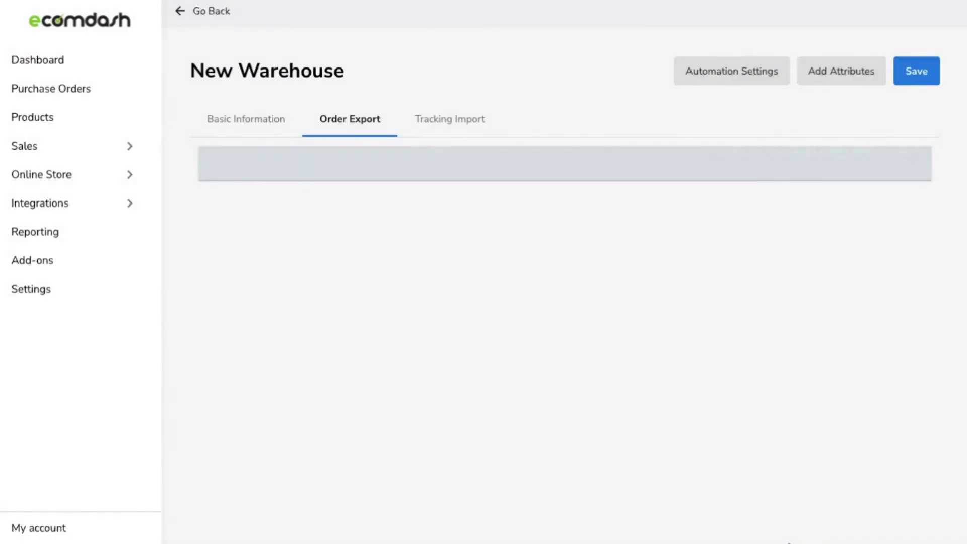
{"action": "left_click", "coordinate": [838, 70]}
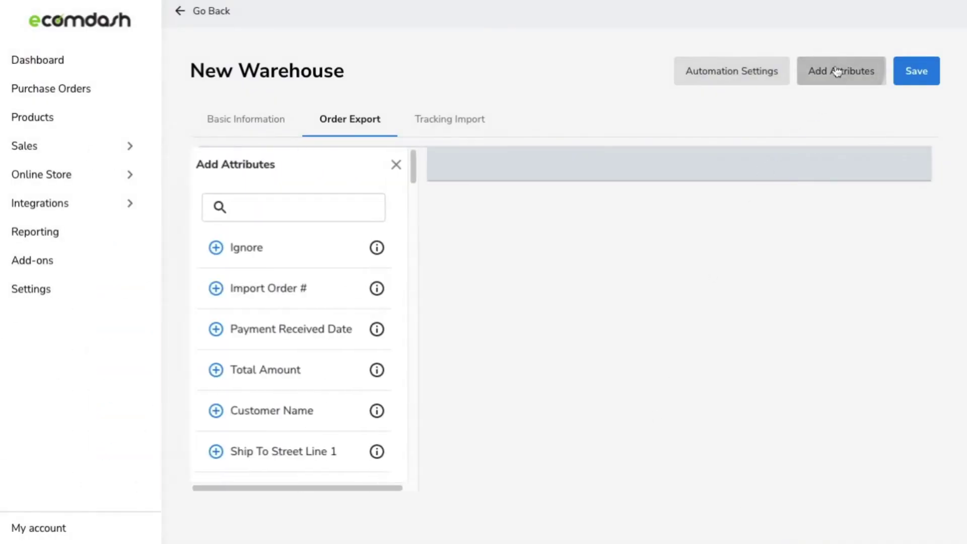
{"action": "left_click", "coordinate": [290, 211]}
{"action": "type", "text": "sku"}
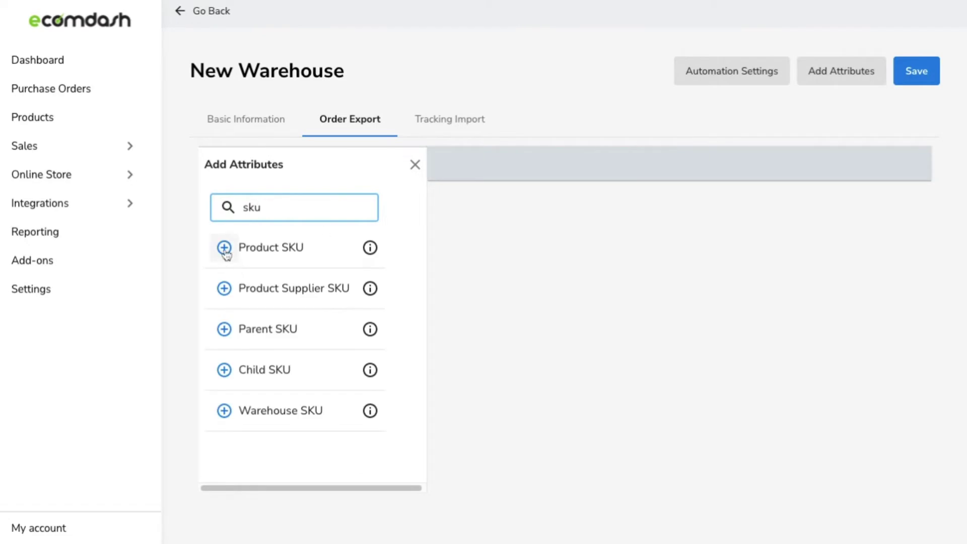
{"action": "left_click", "coordinate": [225, 248]}
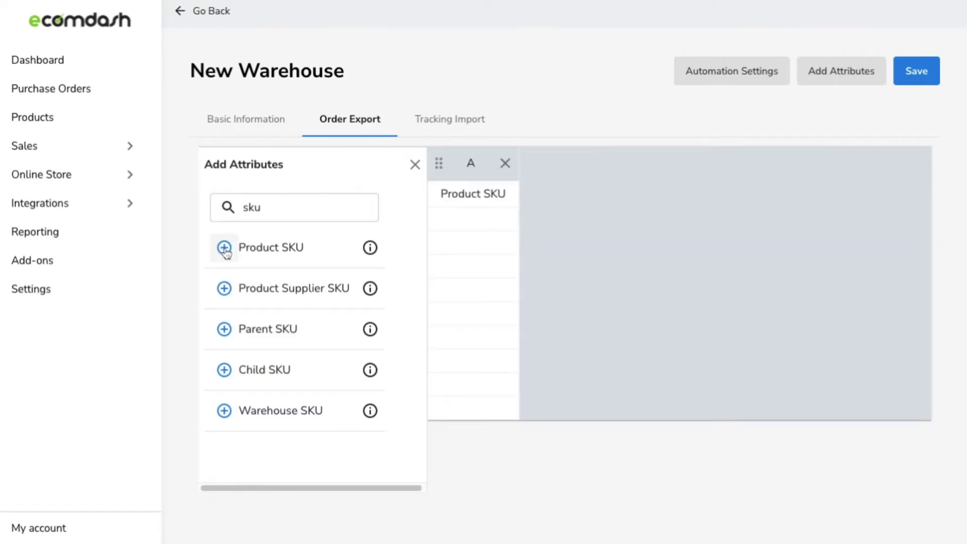
{"action": "left_click", "coordinate": [224, 370]}
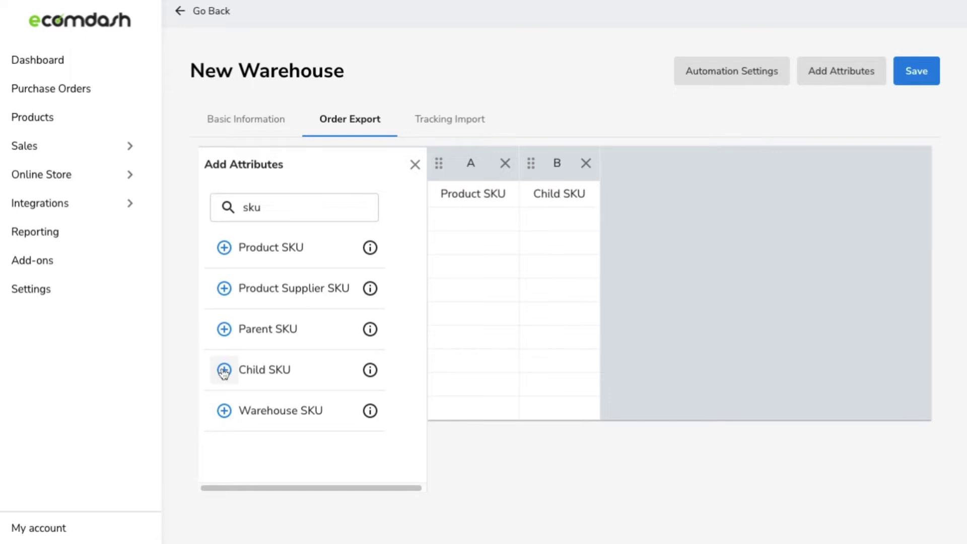
{"action": "left_click", "coordinate": [223, 411]}
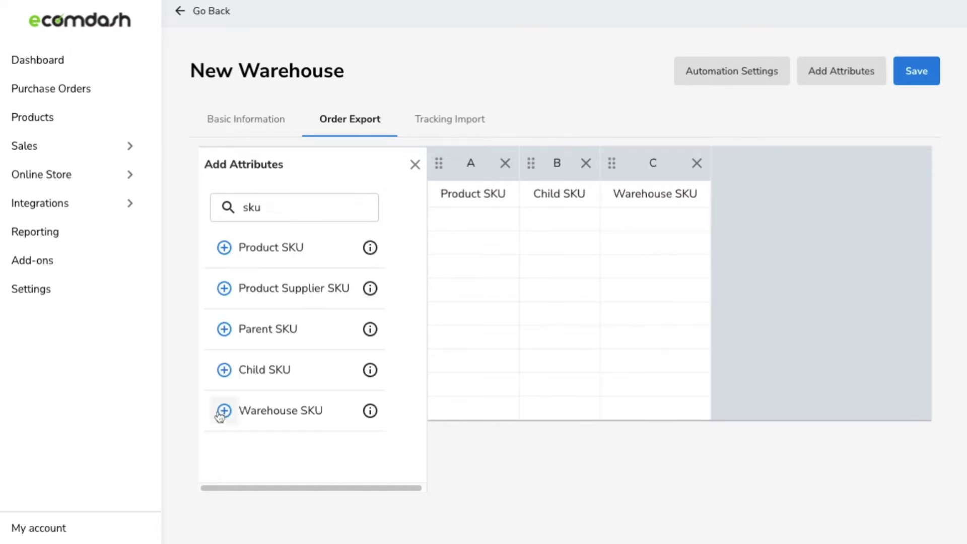
Close the attribute list and reorder columns to Child SKU, Product SKU, Warehouse SKU.
{"action": "left_click", "coordinate": [292, 214]}
{"action": "key", "text": "BackSpace"}
{"action": "key", "text": "BackSpace"}
{"action": "key", "text": "BackSpace"}
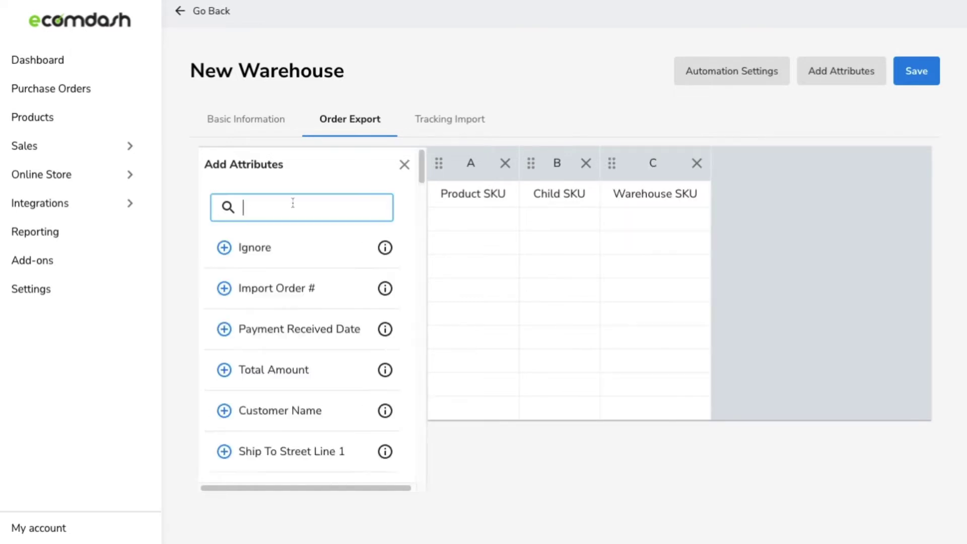
{"action": "left_click", "coordinate": [405, 171]}
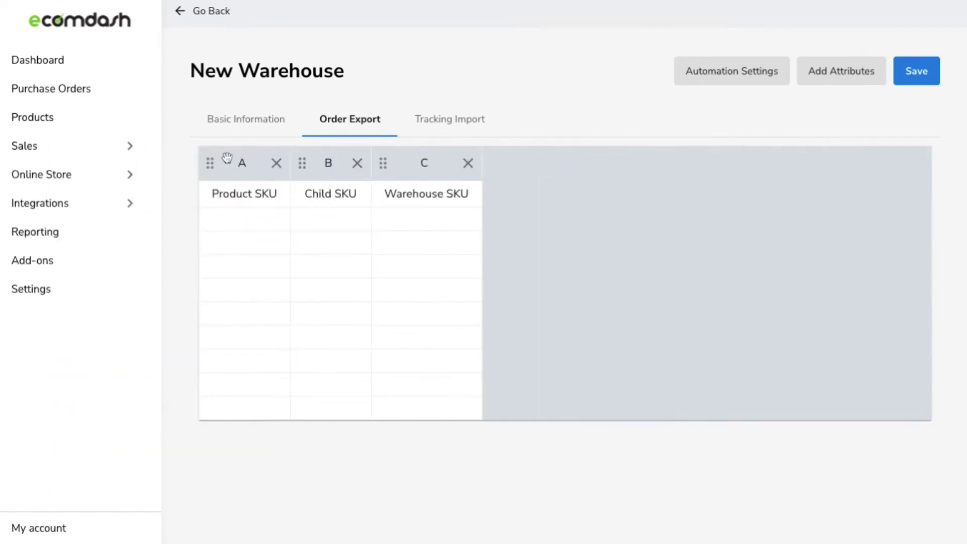
{"action": "left_click_drag", "start_coordinate": [224, 157], "coordinate": [225, 158]}
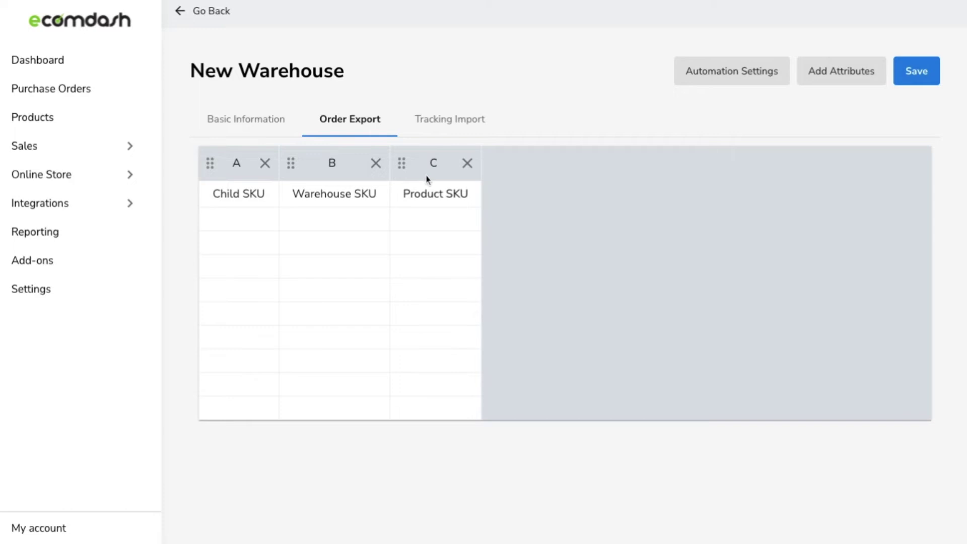
{"action": "left_click_drag", "start_coordinate": [427, 167], "coordinate": [425, 164]}
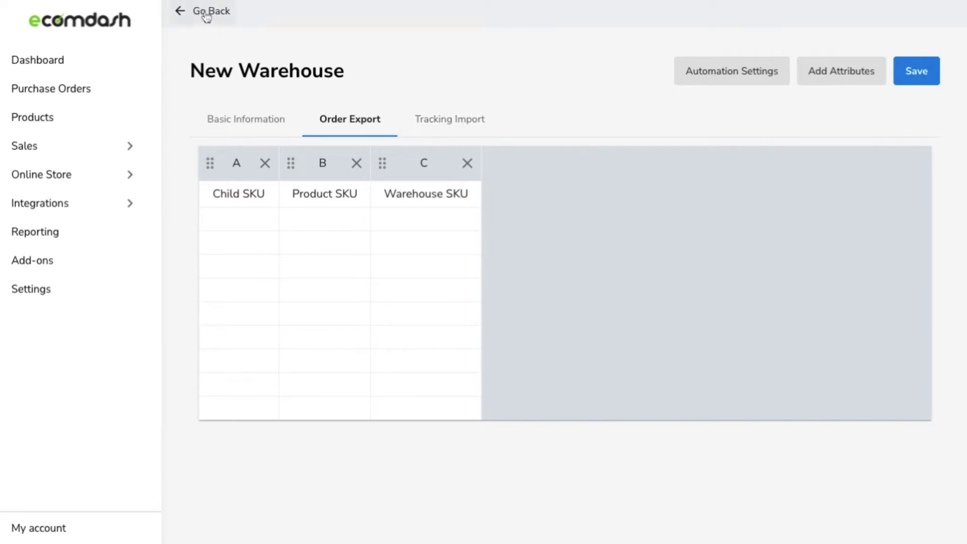
Switch New Warehouse to its empty Tracking Import settings.
{"action": "left_click", "coordinate": [425, 130]}
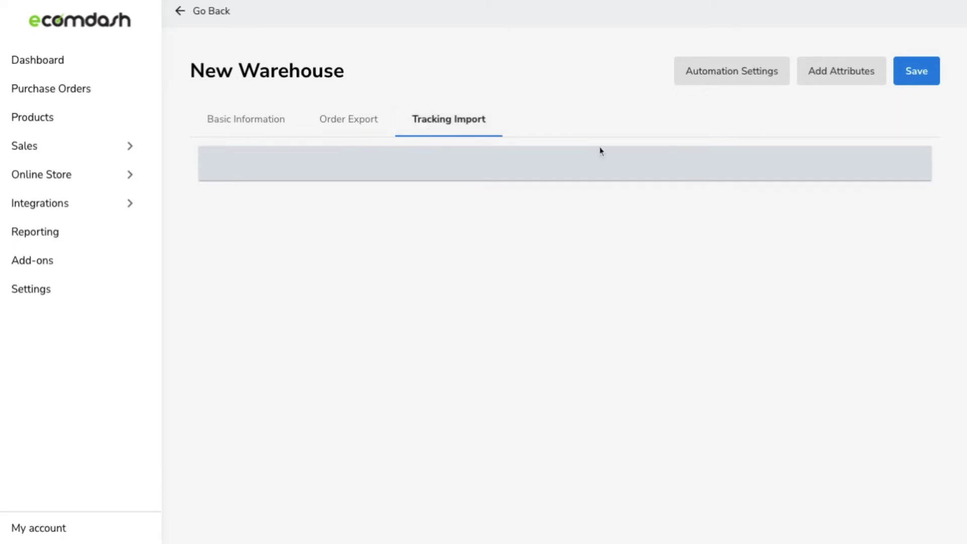
In tracking import automation settings, try Email and SFTP, then settle on FTP or FTPS.
{"action": "left_click", "coordinate": [711, 76]}
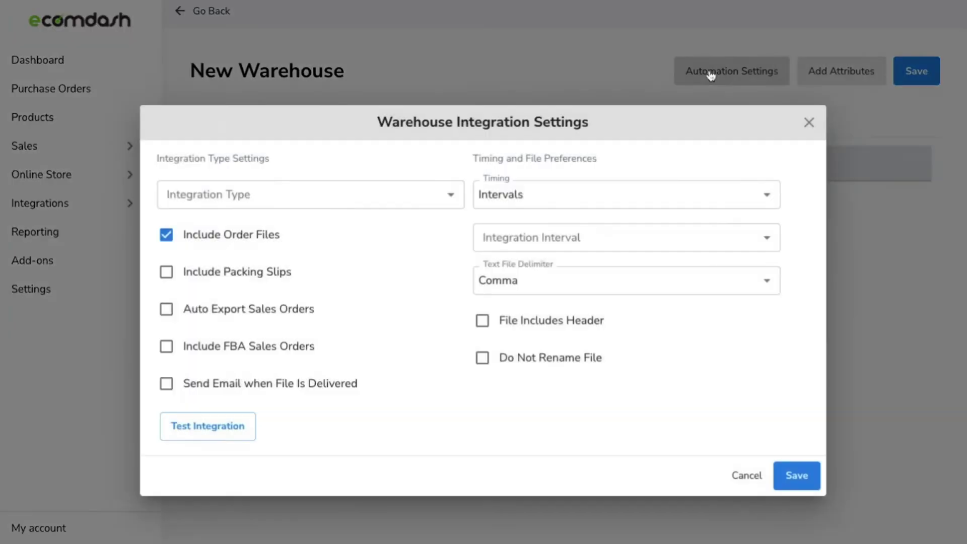
{"action": "left_click", "coordinate": [341, 194]}
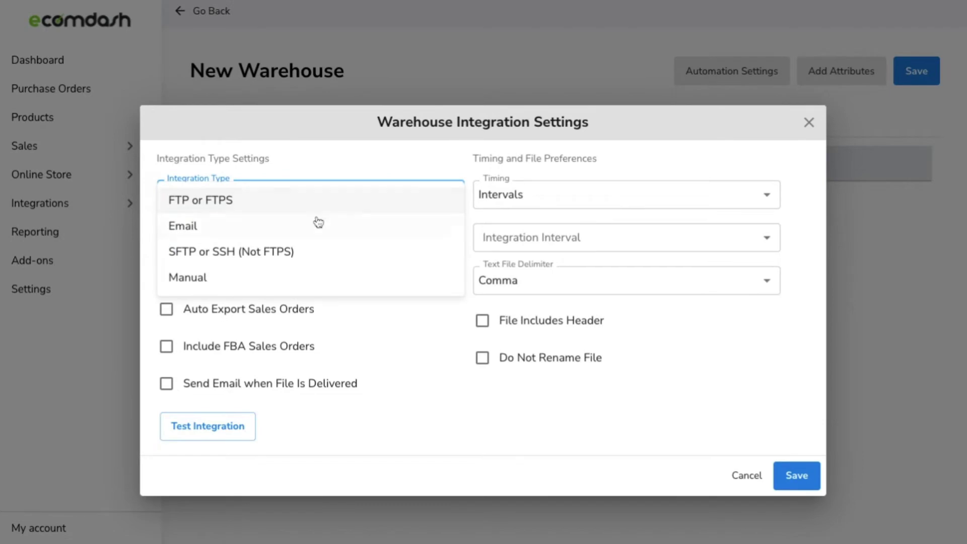
{"action": "left_click", "coordinate": [317, 226]}
{"action": "left_click", "coordinate": [321, 209]}
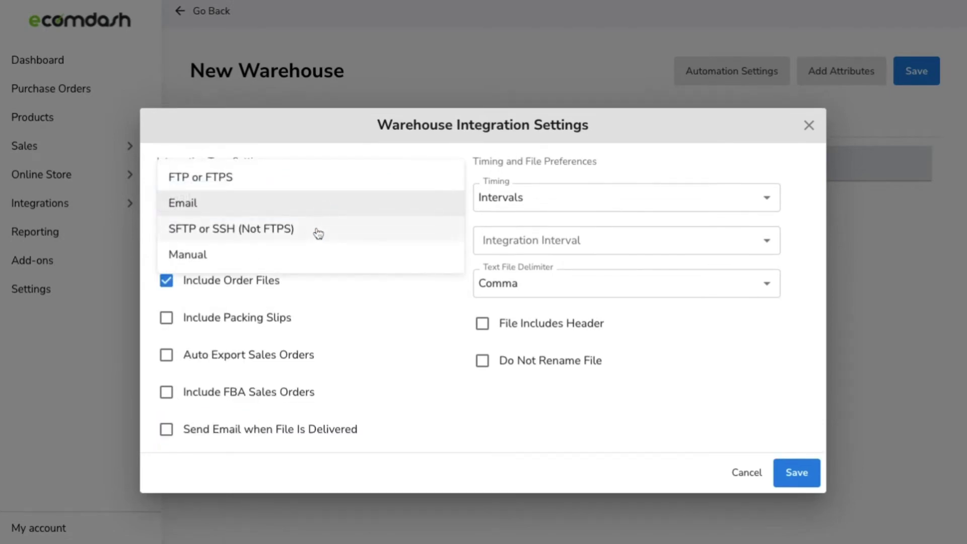
{"action": "left_click", "coordinate": [317, 233]}
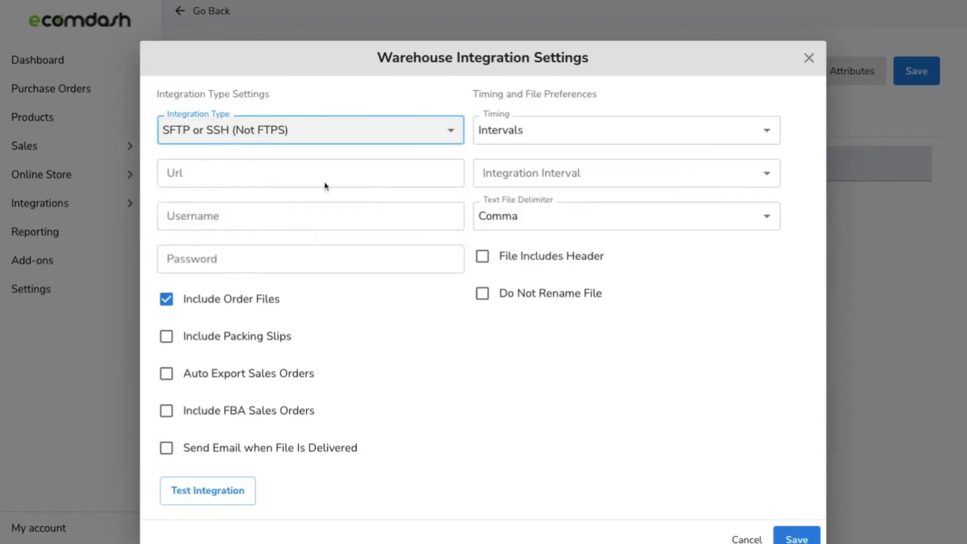
{"action": "left_click", "coordinate": [330, 149]}
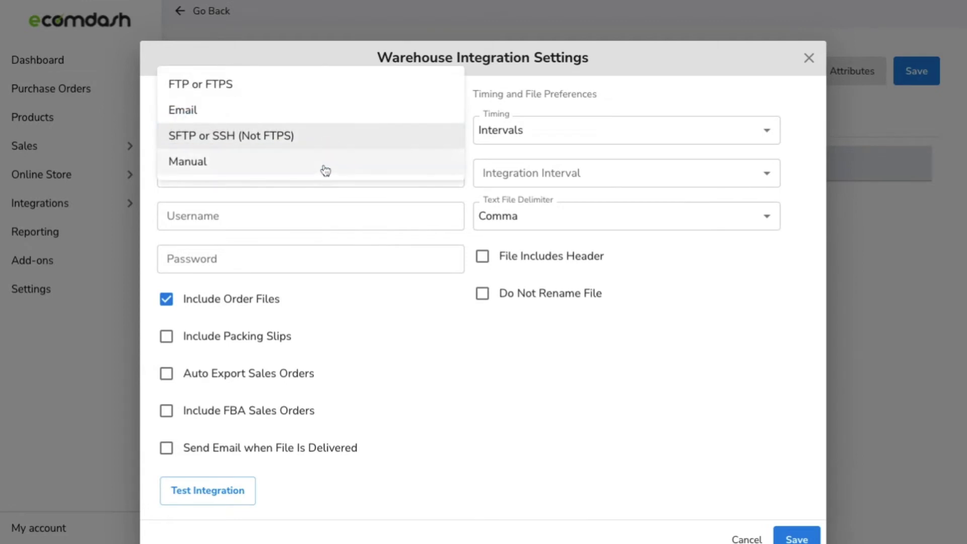
{"action": "left_click", "coordinate": [330, 95]}
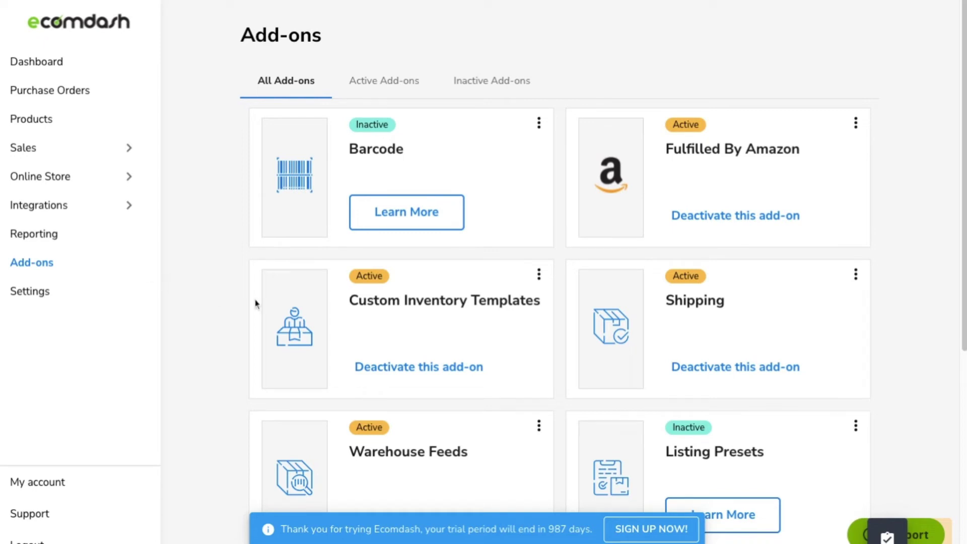
Choose Manage Formats from the Custom Inventory Templates options to reach File Templates.
{"action": "left_click", "coordinate": [539, 275]}
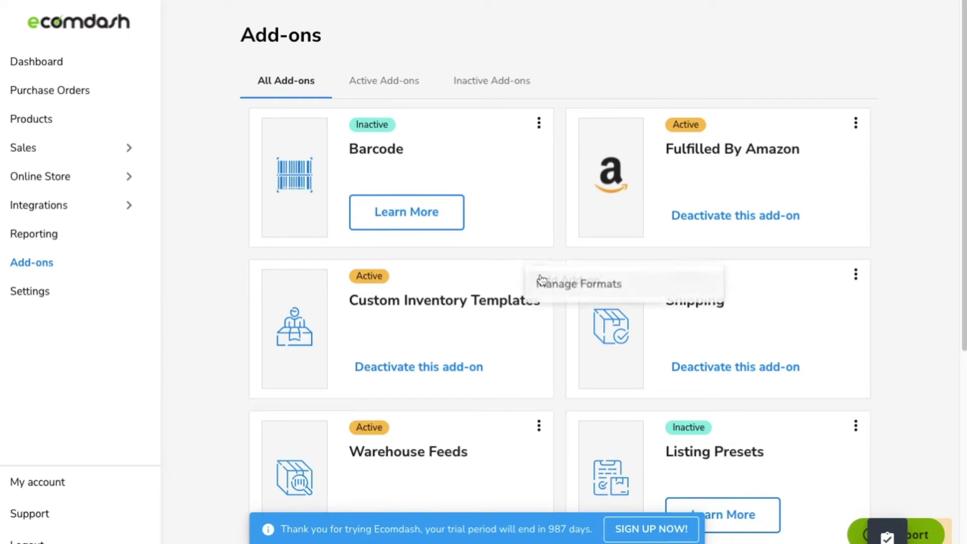
{"action": "left_click", "coordinate": [579, 284]}
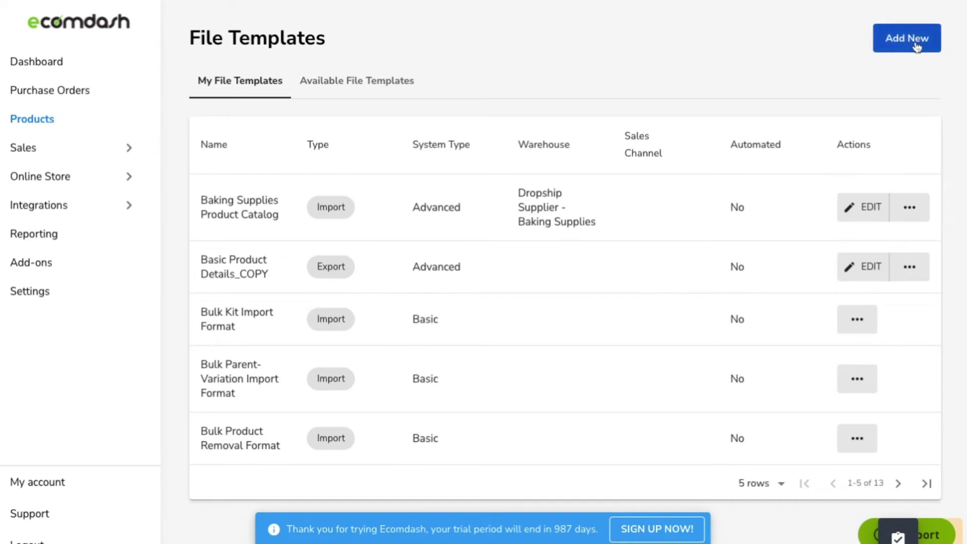
Start a new file template named 'Product 1' of type Import.
{"action": "left_click", "coordinate": [916, 44]}
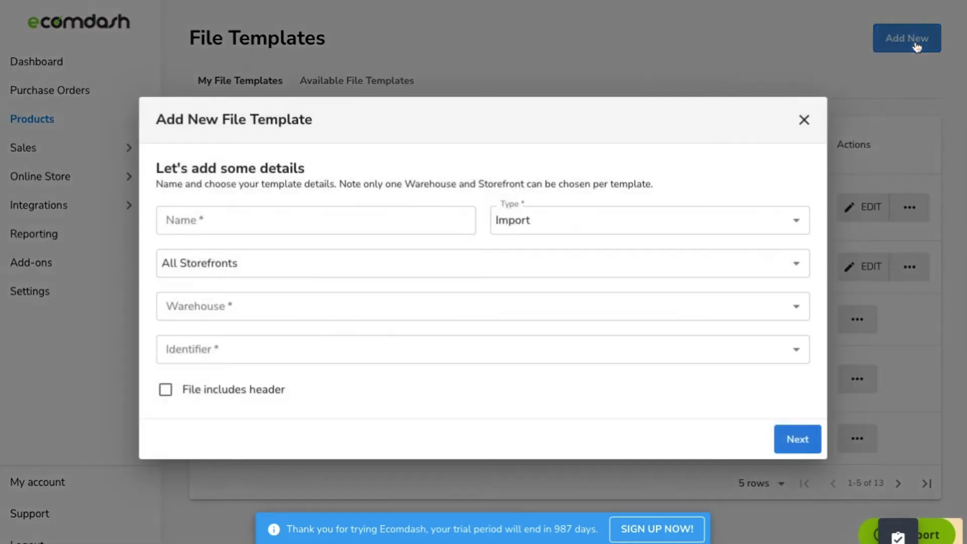
{"action": "left_click", "coordinate": [224, 217]}
{"action": "left_click", "coordinate": [210, 240]}
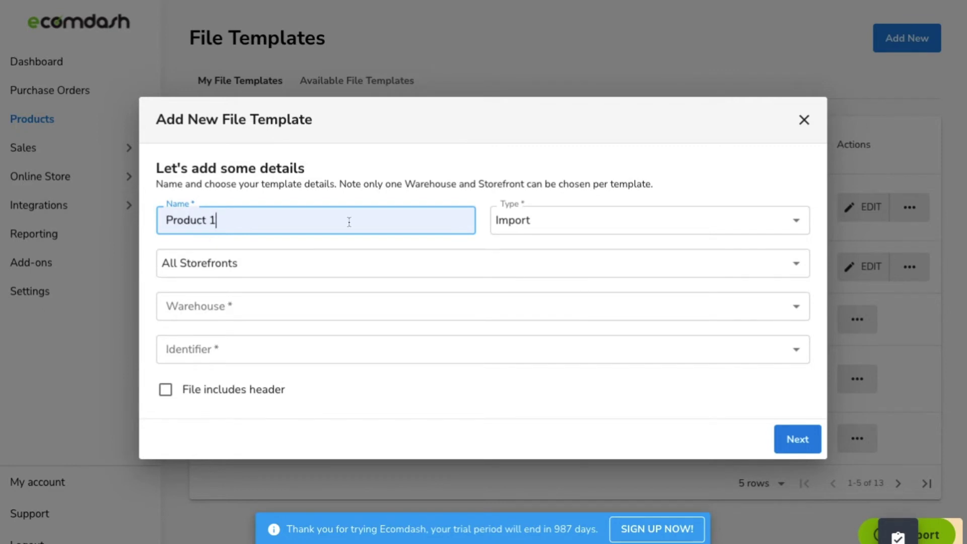
{"action": "left_click", "coordinate": [596, 226]}
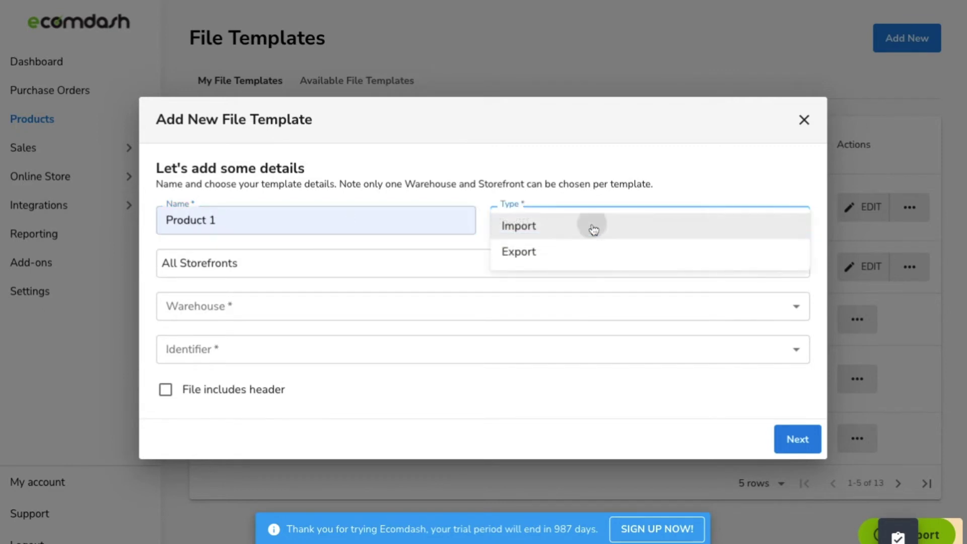
{"action": "left_click", "coordinate": [593, 226]}
Use All Storefronts, New Warehouse, Warehouse SKU identifier and a header row, then create it.
{"action": "left_click", "coordinate": [348, 269]}
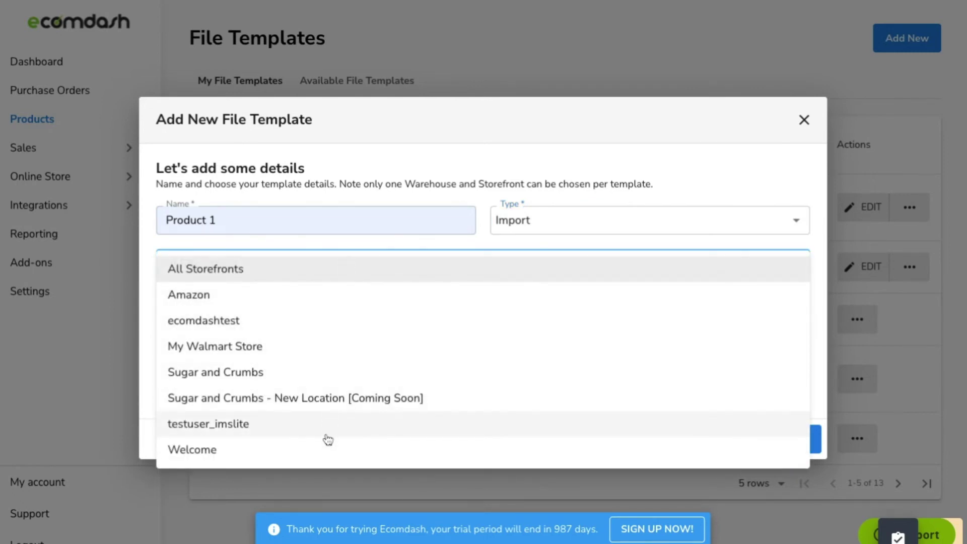
{"action": "left_click", "coordinate": [416, 246]}
{"action": "left_click", "coordinate": [288, 323]}
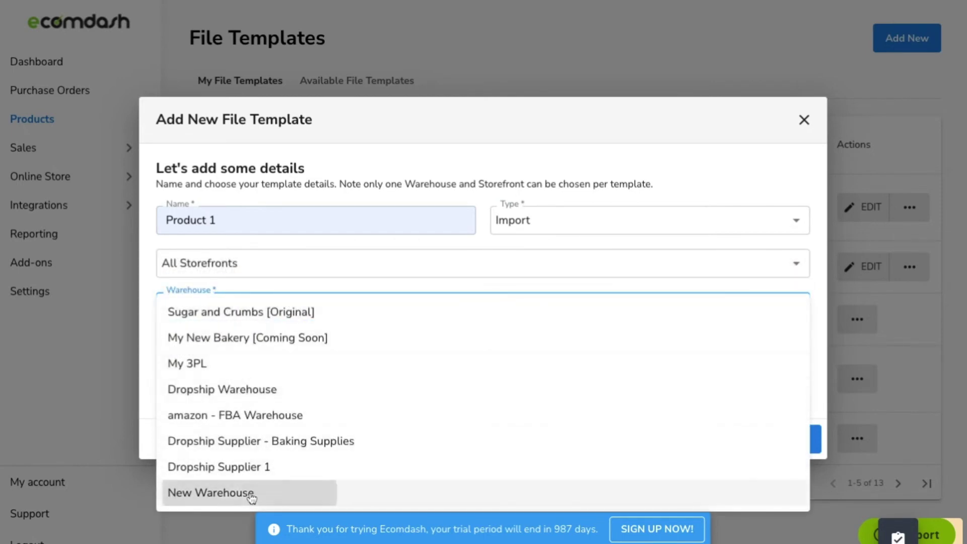
{"action": "left_click", "coordinate": [246, 493]}
{"action": "left_click", "coordinate": [251, 360]}
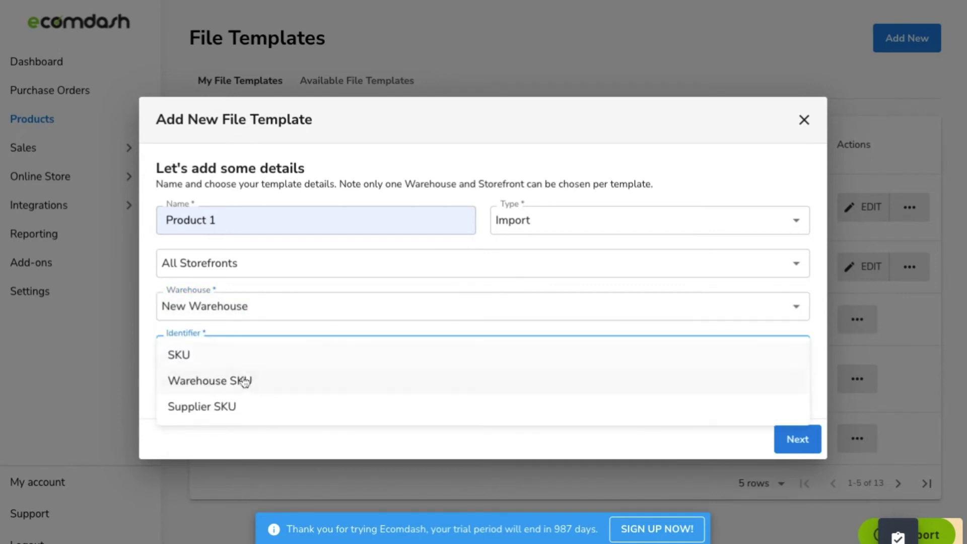
{"action": "left_click", "coordinate": [245, 383]}
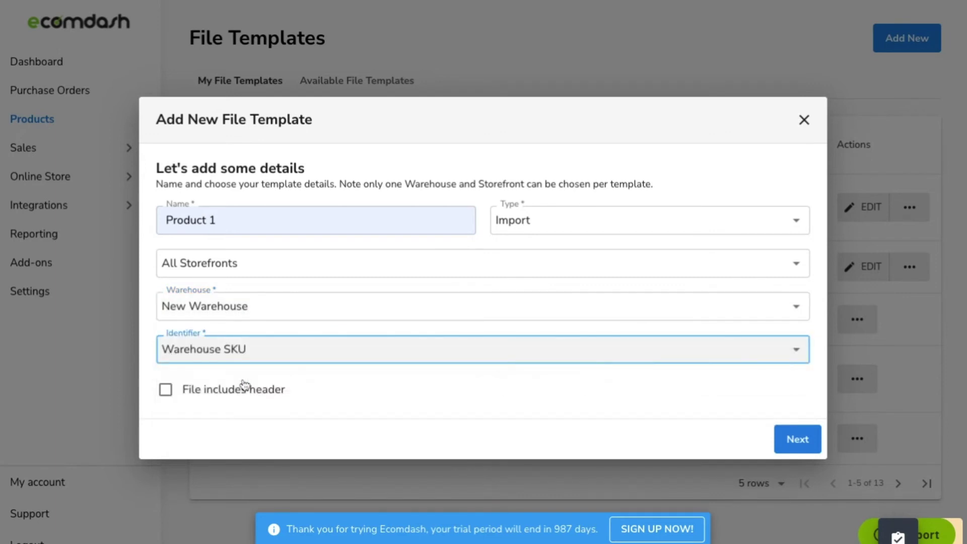
{"action": "left_click", "coordinate": [166, 391]}
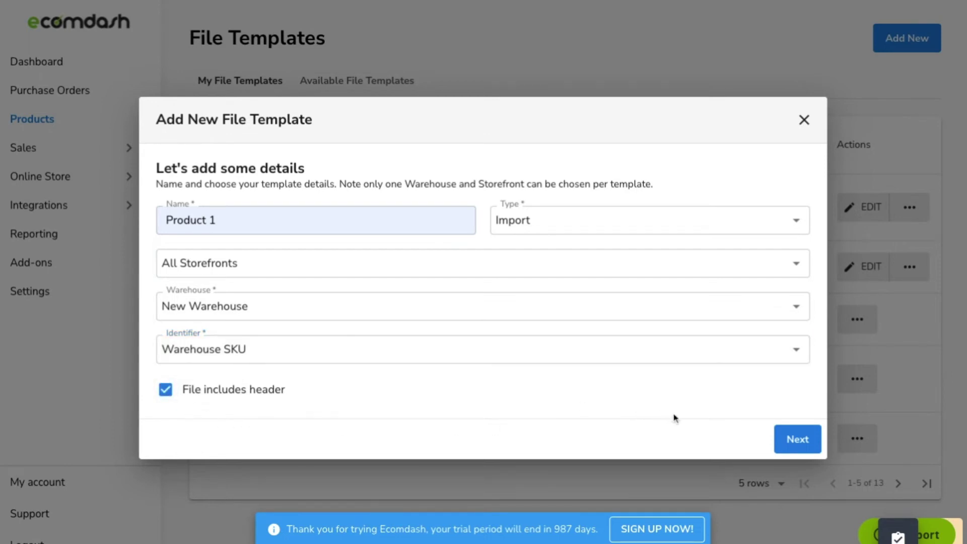
{"action": "left_click", "coordinate": [809, 439]}
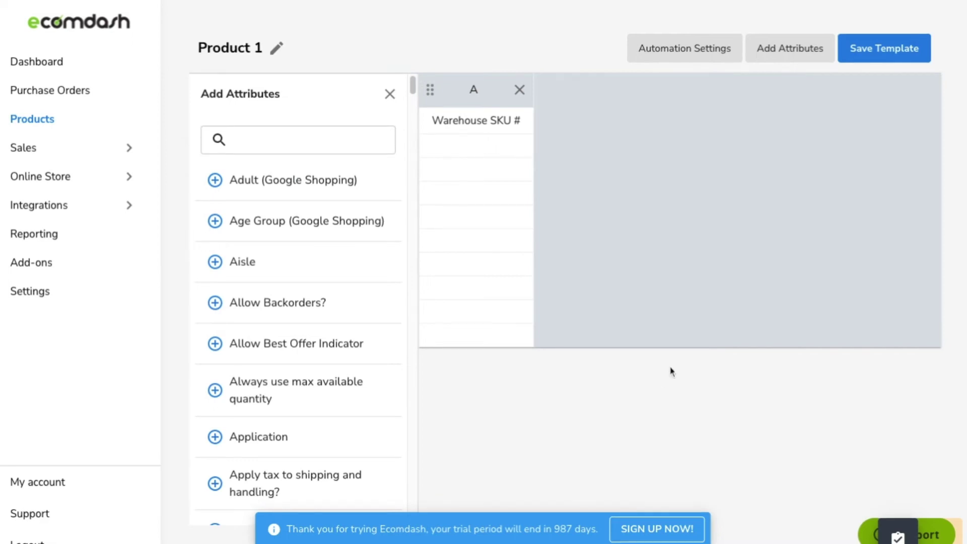
Keep FTP or FTPS for Product 1's automation and set Timing to Specific Time(s).
{"action": "left_click", "coordinate": [695, 51]}
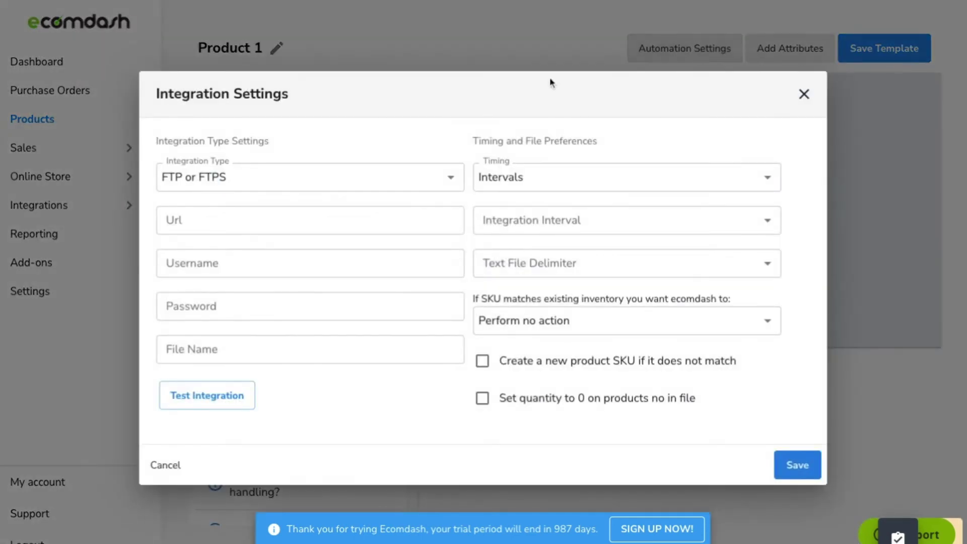
{"action": "left_click", "coordinate": [331, 186]}
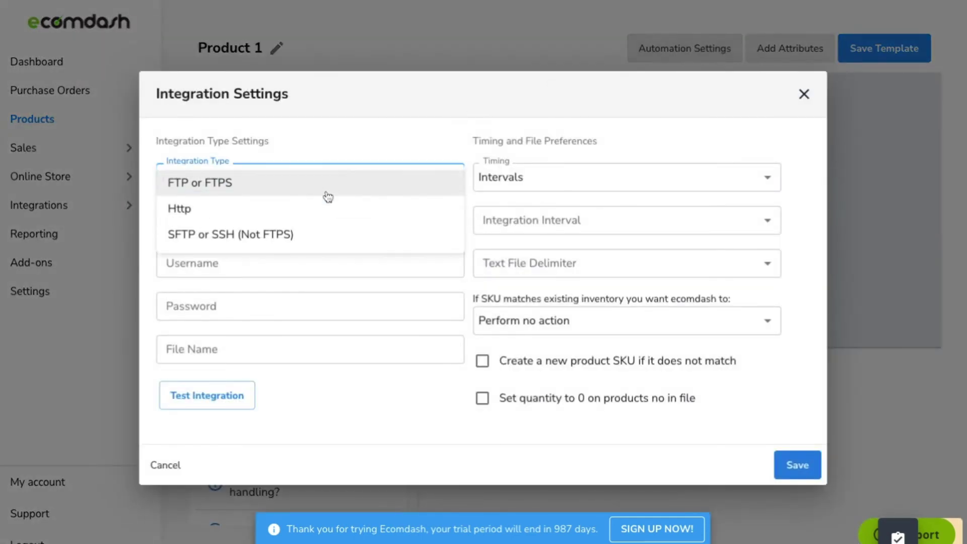
{"action": "left_click", "coordinate": [350, 146]}
{"action": "left_click", "coordinate": [501, 188]}
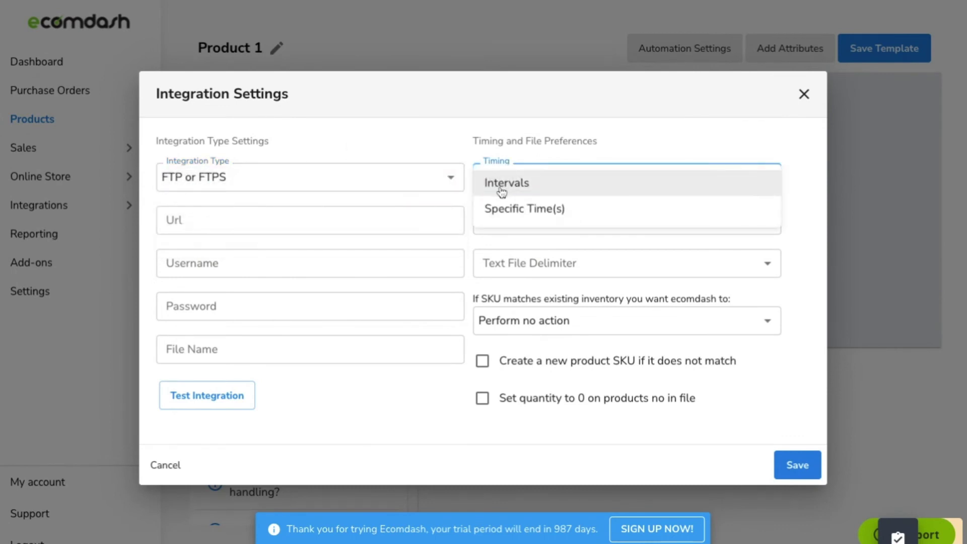
{"action": "left_click", "coordinate": [505, 209]}
{"action": "left_click", "coordinate": [509, 219]}
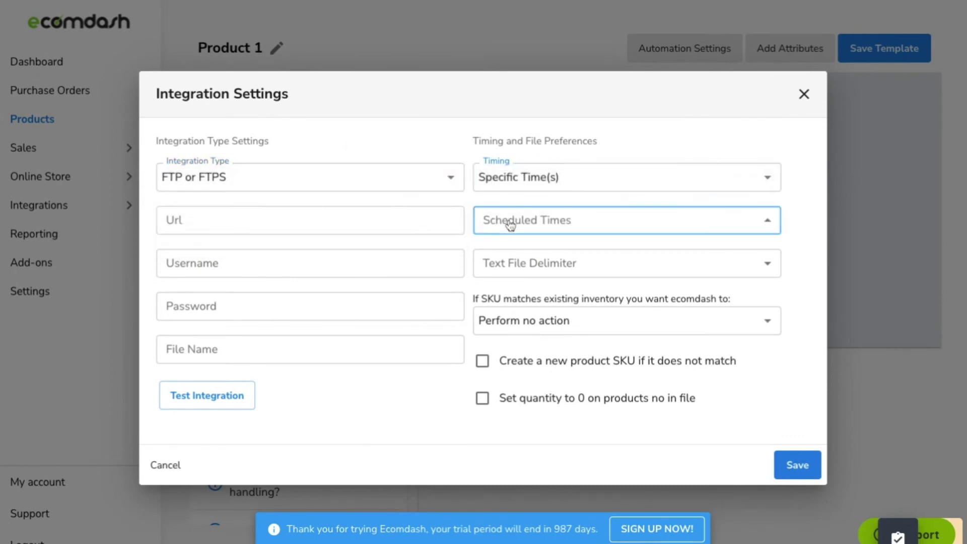
{"action": "left_click", "coordinate": [461, 206]}
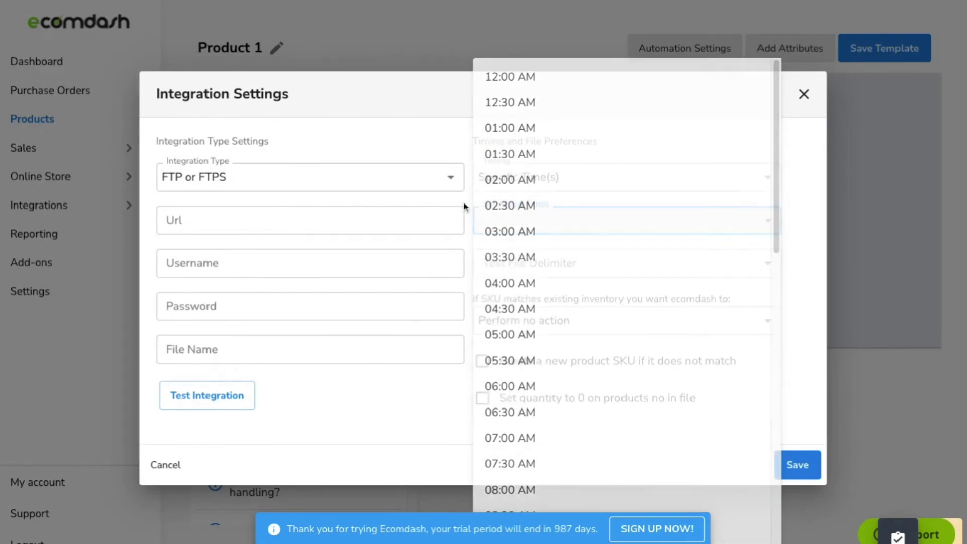
{"action": "left_click", "coordinate": [499, 270]}
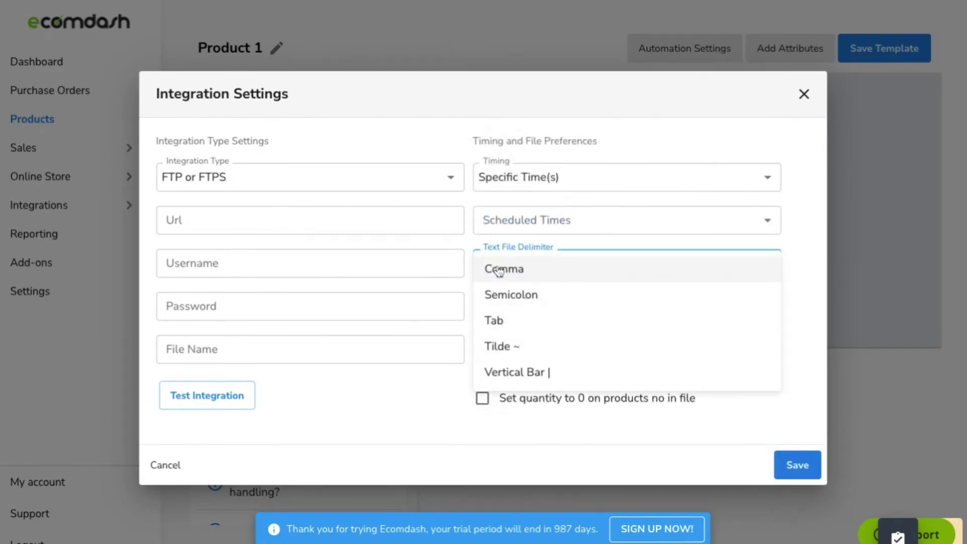
{"action": "left_click", "coordinate": [464, 250]}
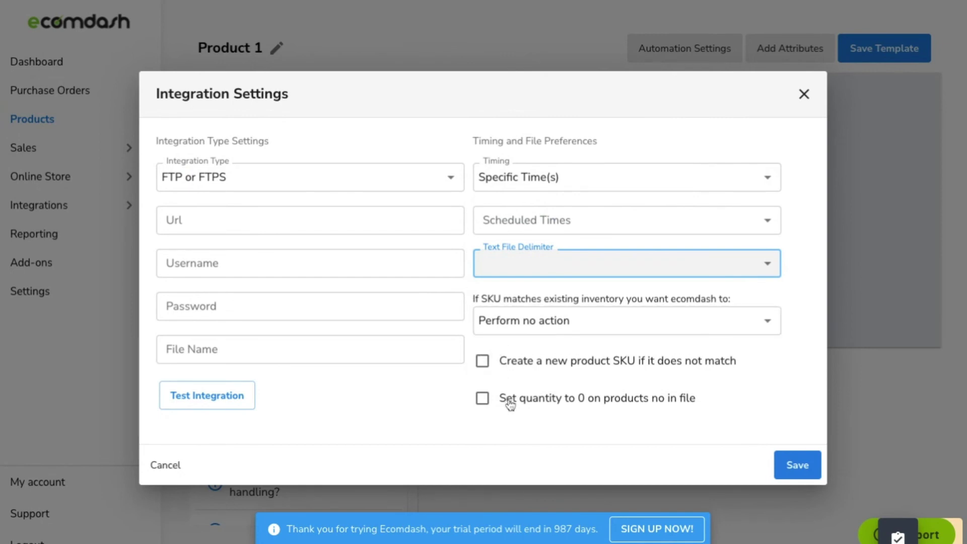
Save the integration automation settings and the Product 1 template, then close the Add Attributes panel.
{"action": "left_click", "coordinate": [795, 466]}
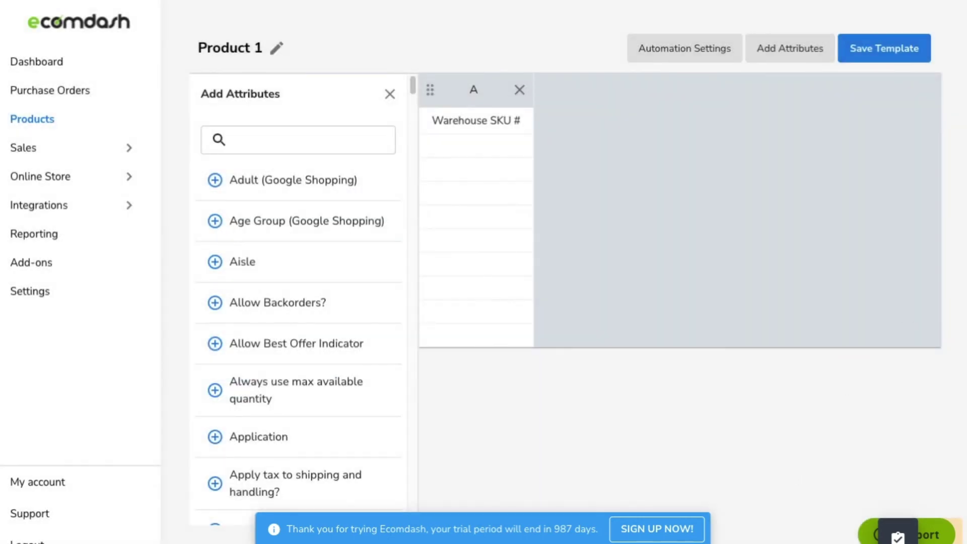
{"action": "left_click", "coordinate": [914, 60]}
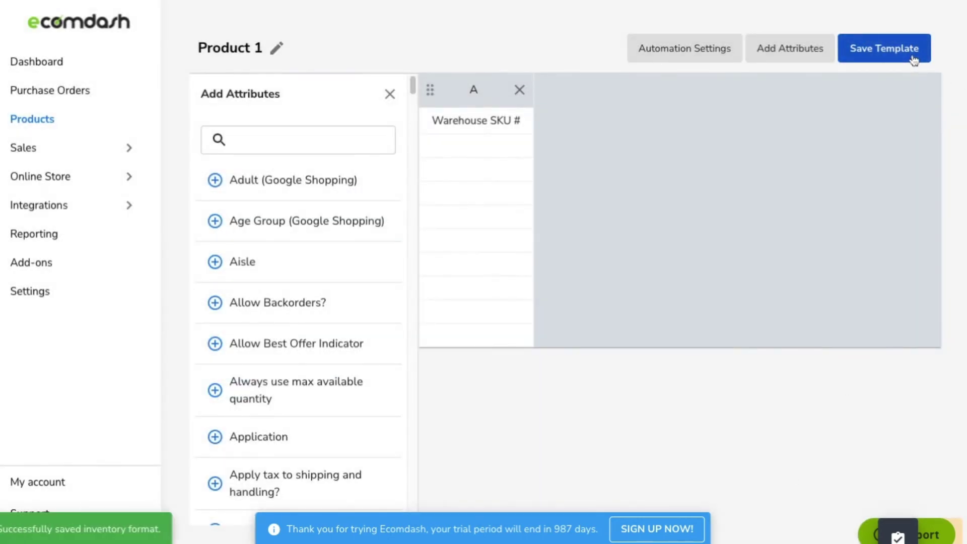
{"action": "left_click", "coordinate": [390, 94]}
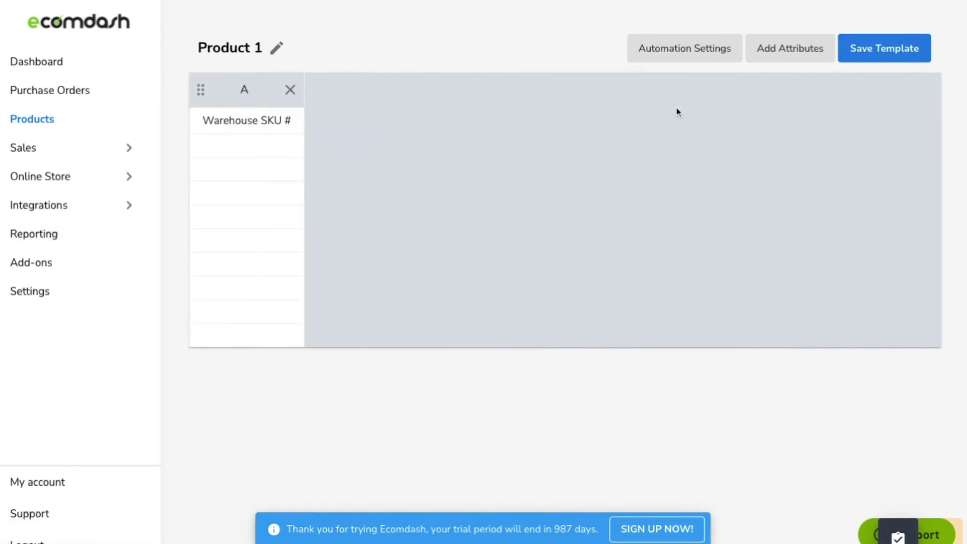
Go to the Products list and open the extra actions menu beside Create Product.
{"action": "left_click", "coordinate": [68, 124]}
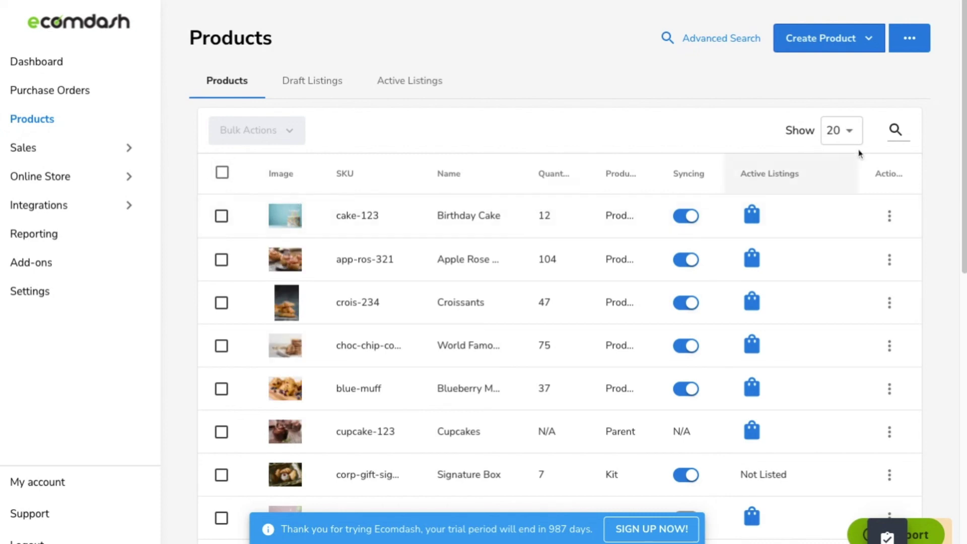
{"action": "left_click", "coordinate": [912, 42]}
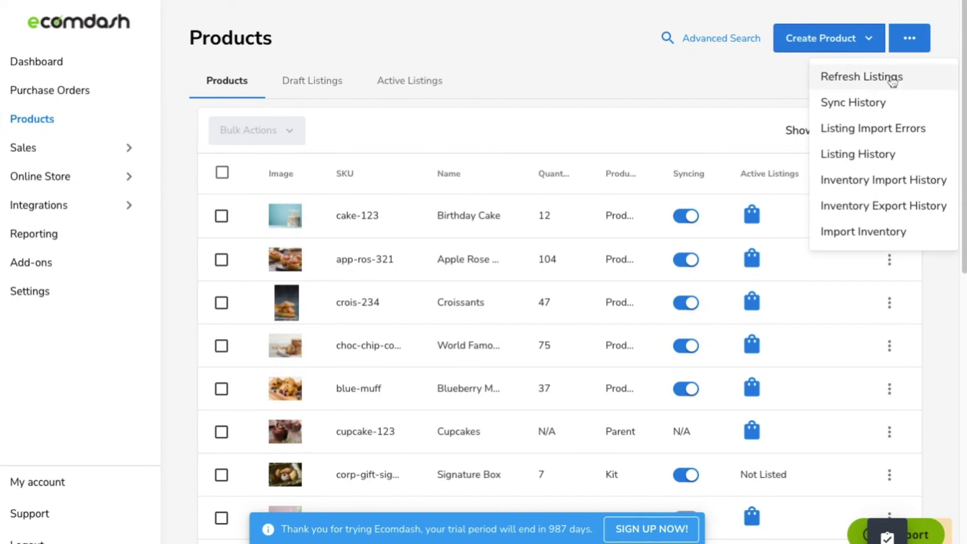
Start an Import Inventory upload and browse for the inventory file.
{"action": "left_click", "coordinate": [864, 233]}
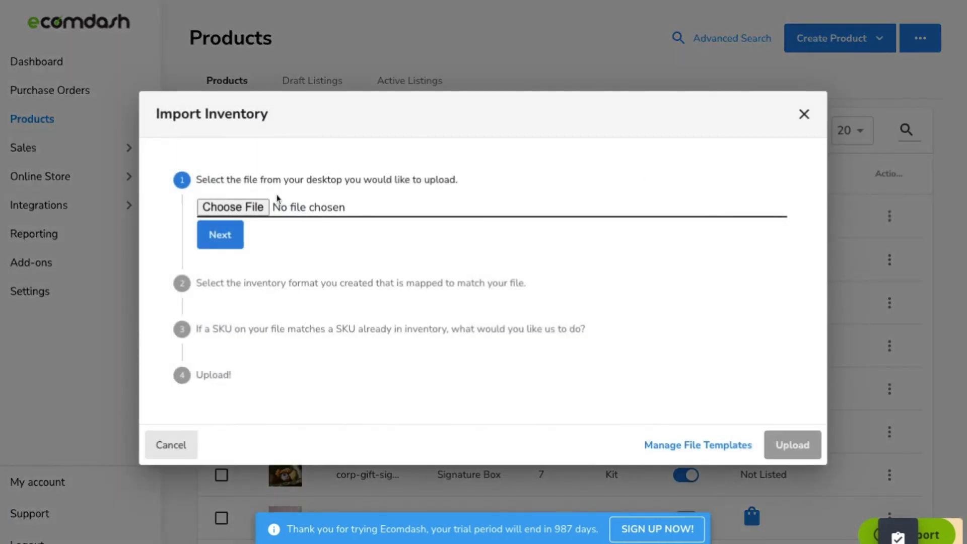
{"action": "left_click", "coordinate": [245, 212]}
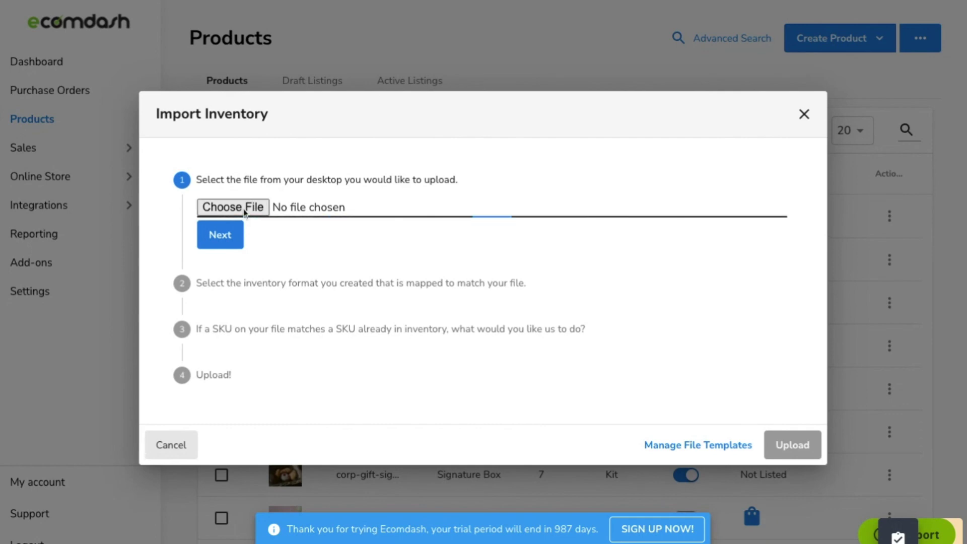